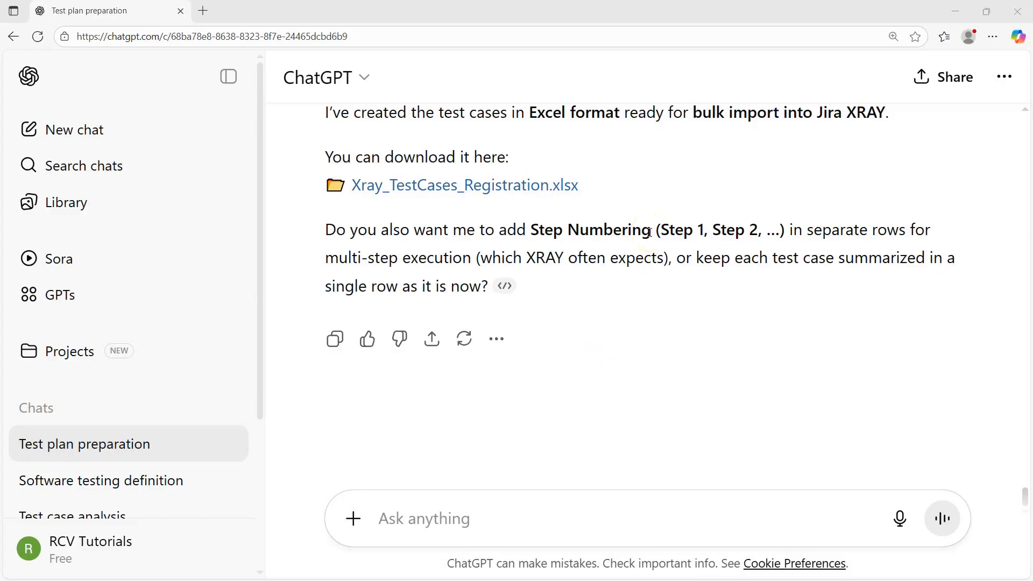
Scroll through the earlier ChatGPT reply, briefly highlighting its Jira XRAY mention
left_click(700, 259)
scroll(738, 261, "up", 3)
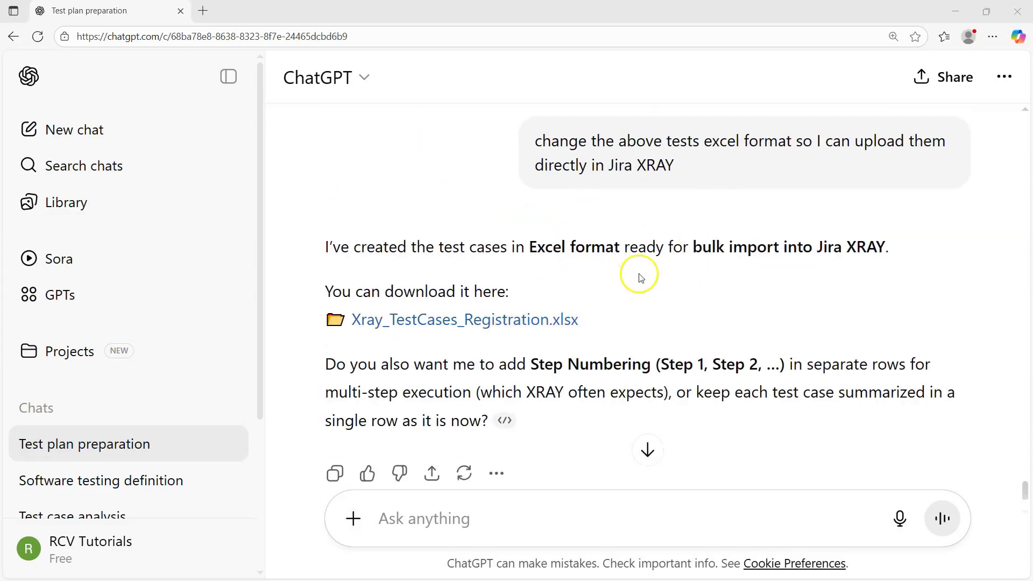
scroll(640, 277, "up", 4)
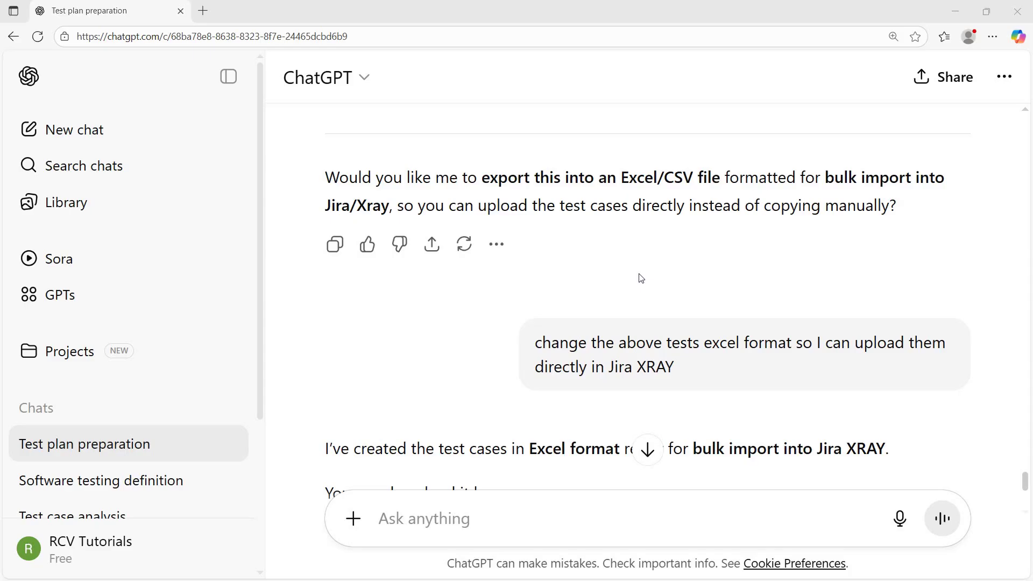
left_click(626, 268)
scroll(692, 383, "down", 2)
left_click_drag(818, 314, 885, 313)
left_click(716, 366)
scroll(715, 363, "down", 3)
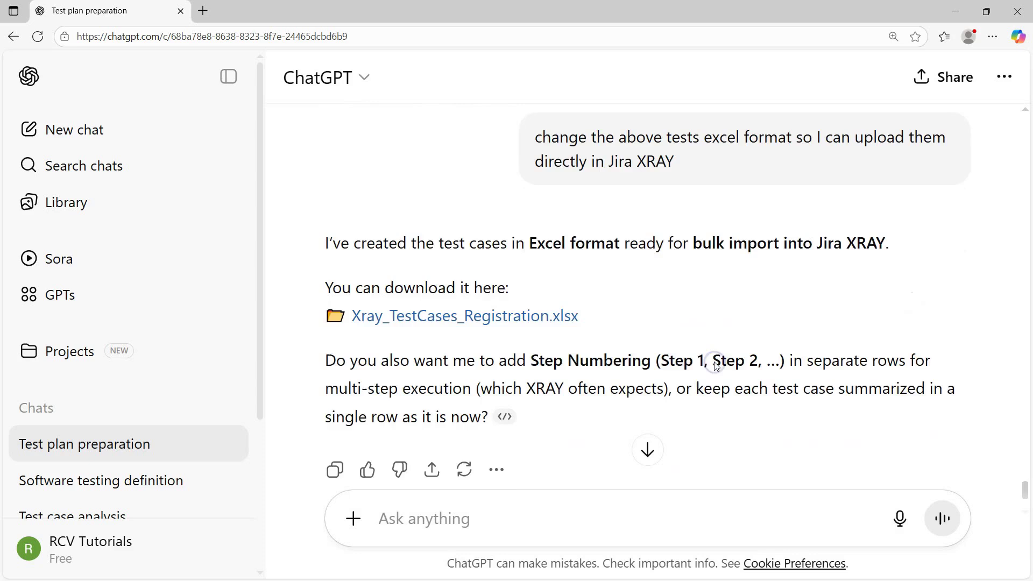
left_click(442, 519)
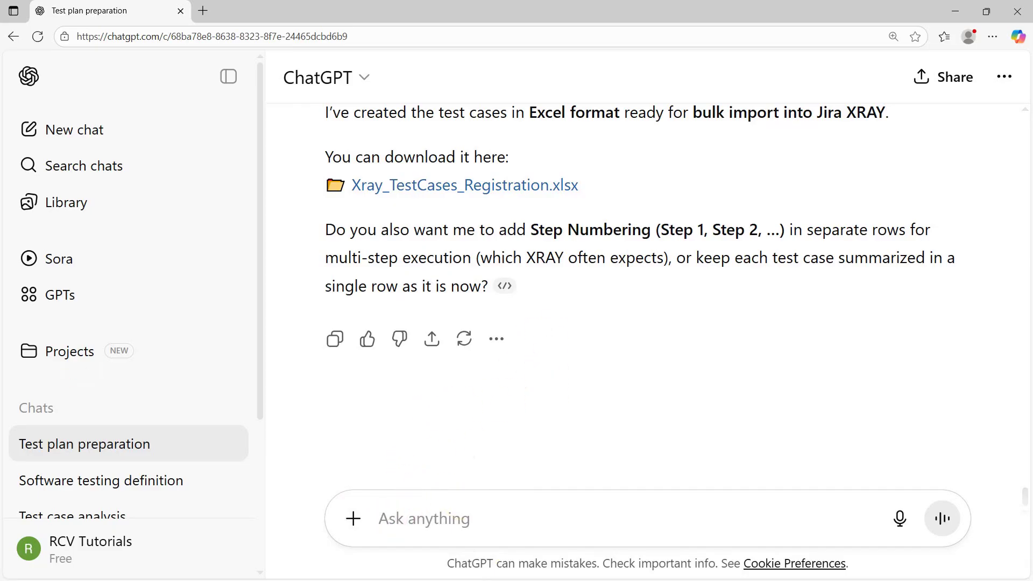
In the Word requirements document, select functional requirements 4.1 through 4.10 in the contents
key("alt+Tab")
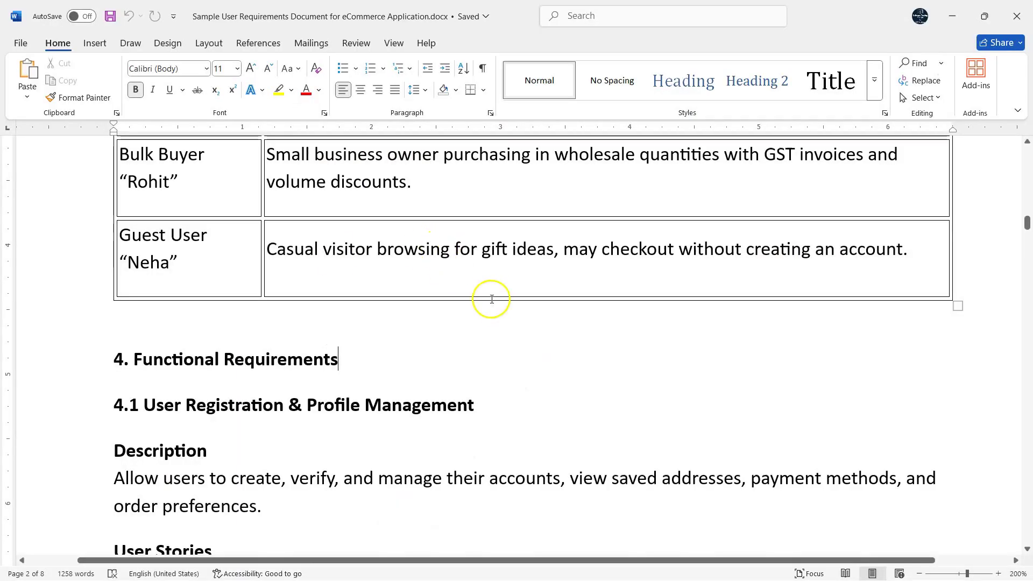
scroll(490, 301, "down", 2)
scroll(457, 333, "up", 1)
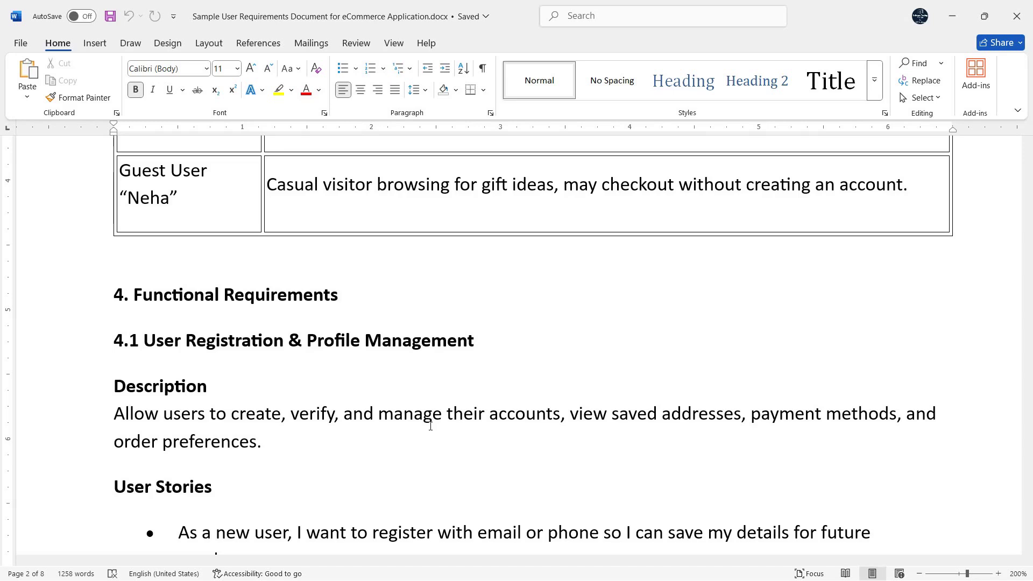
left_click(477, 339)
scroll(477, 339, "up", 20)
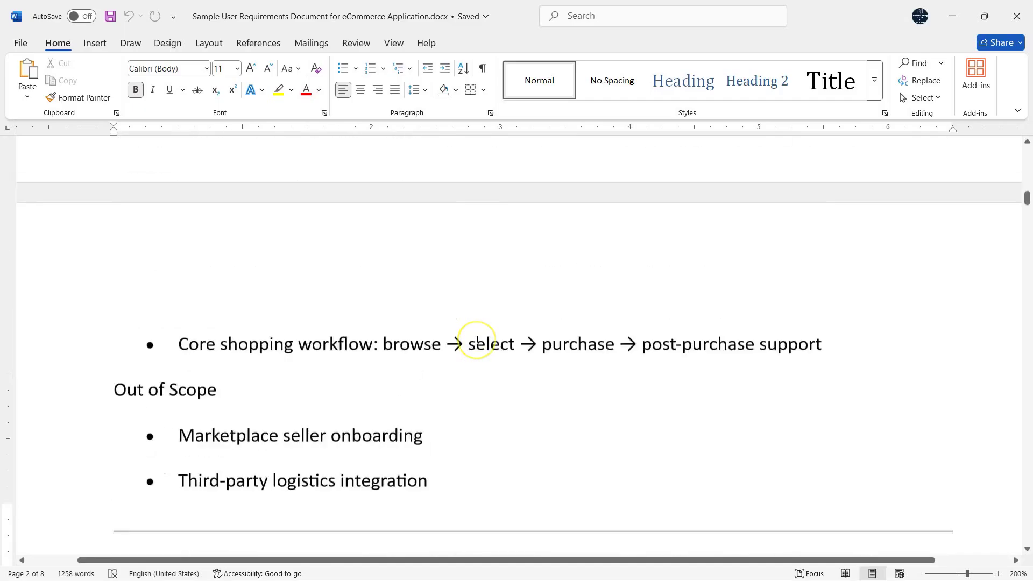
scroll(473, 337, "down", 5)
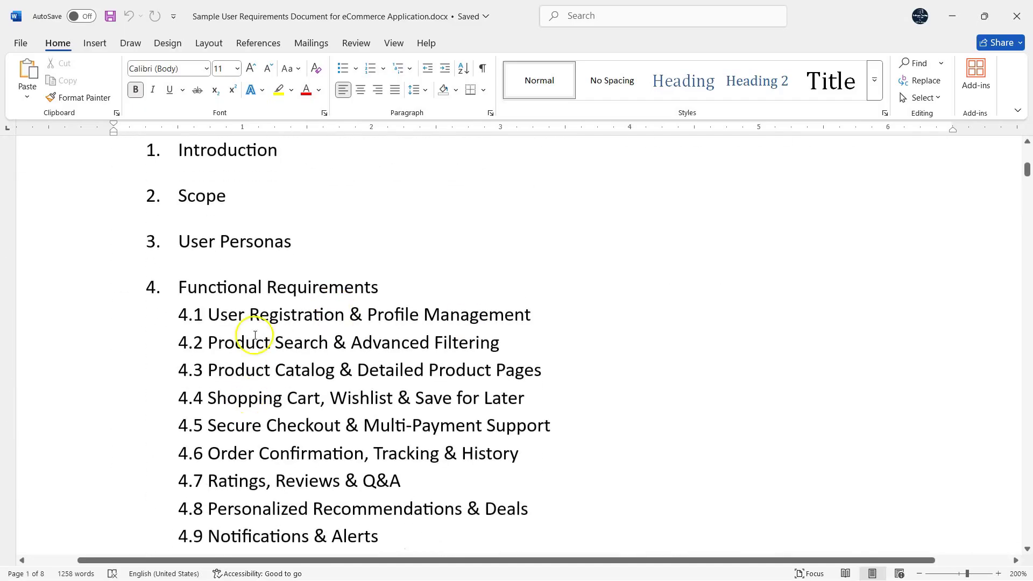
left_click_drag(524, 499, 177, 251)
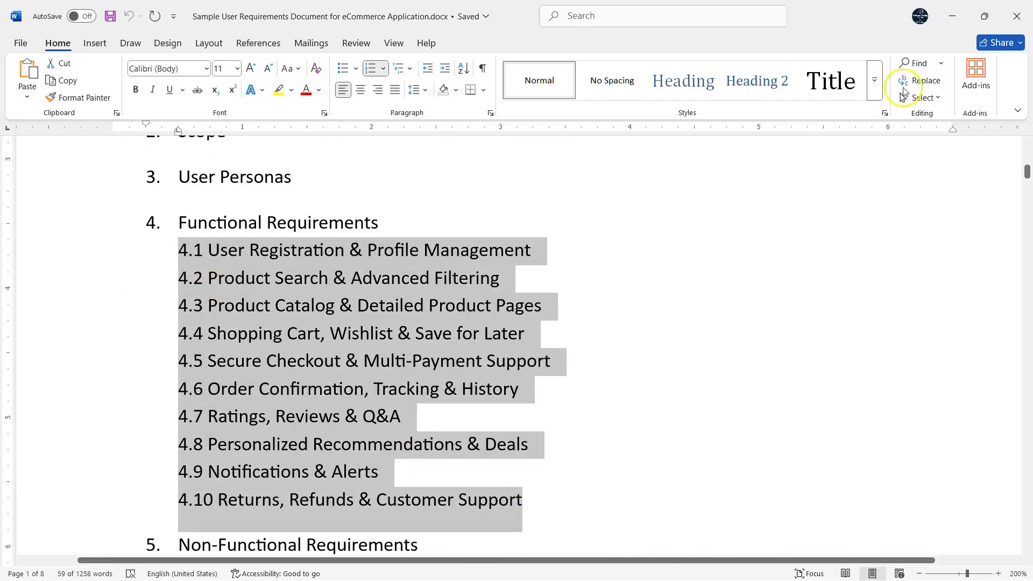
Type 'Suggest the high-level test cases for below features of eCommerce application.' in the chat
left_click(951, 16)
left_click(400, 516)
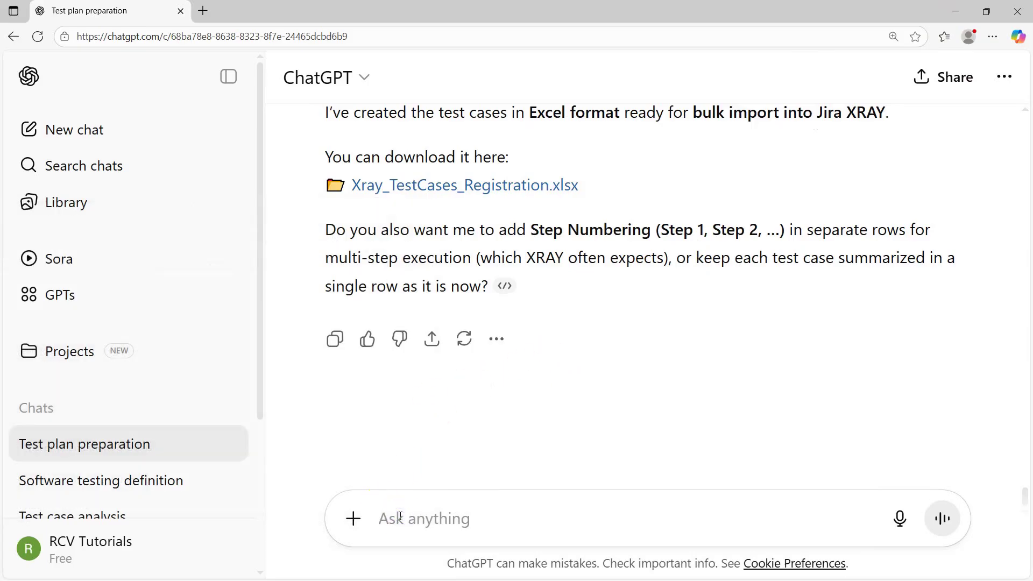
type("Suggest the tests")
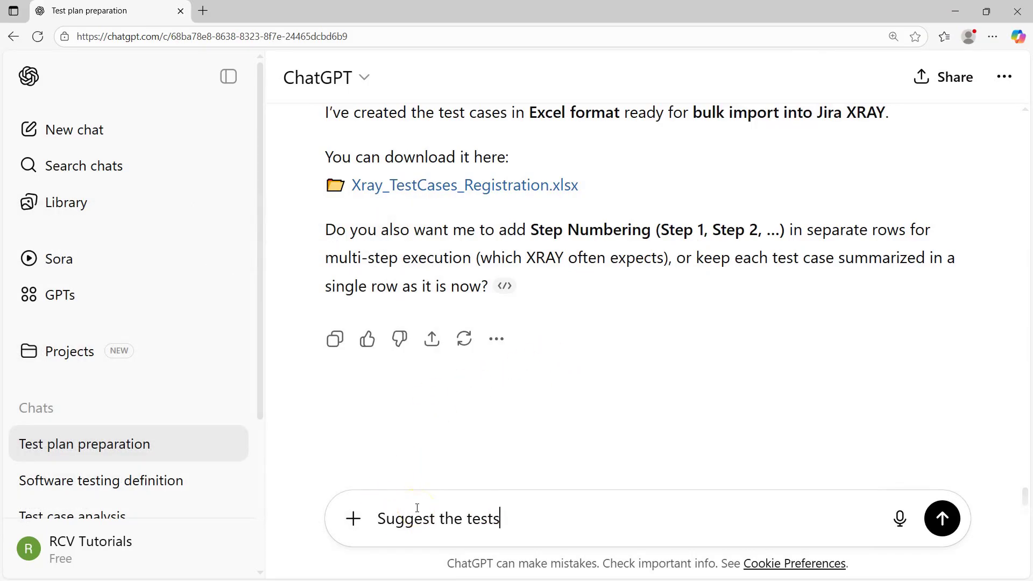
key("ctrl+BackSpace")
type("high level test c")
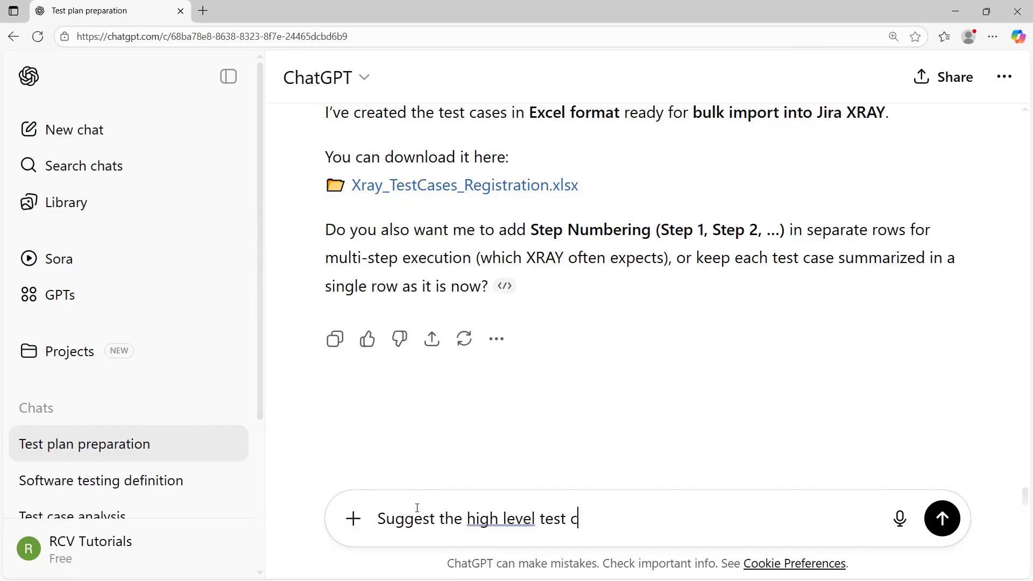
type("ases for bel")
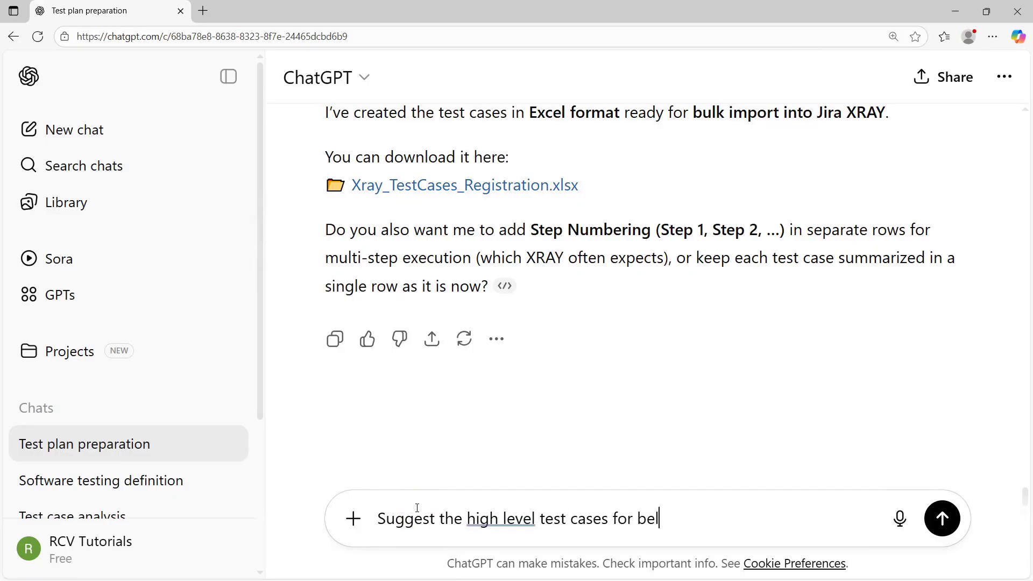
type("ow feature")
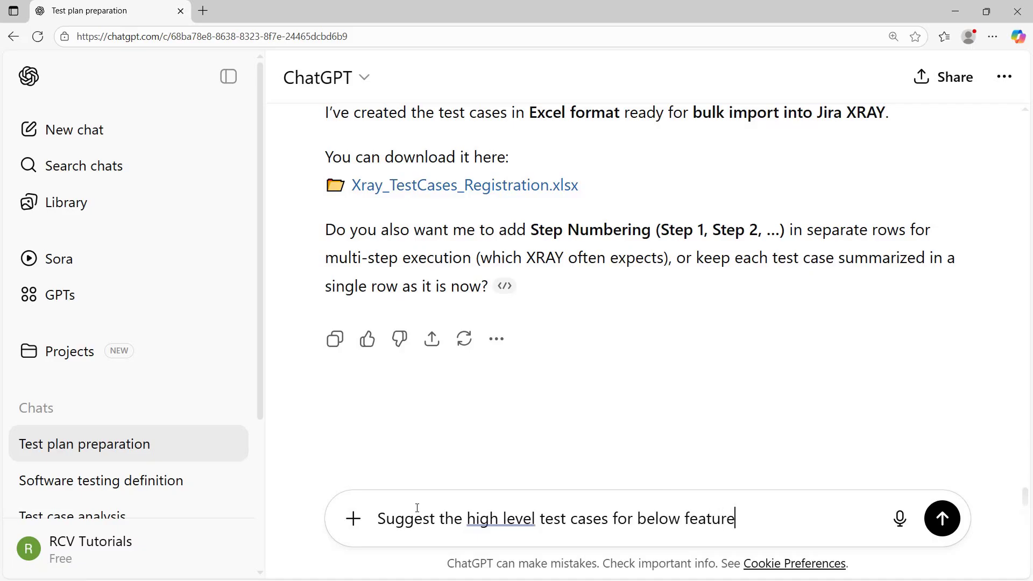
type("s of eCommerce application.")
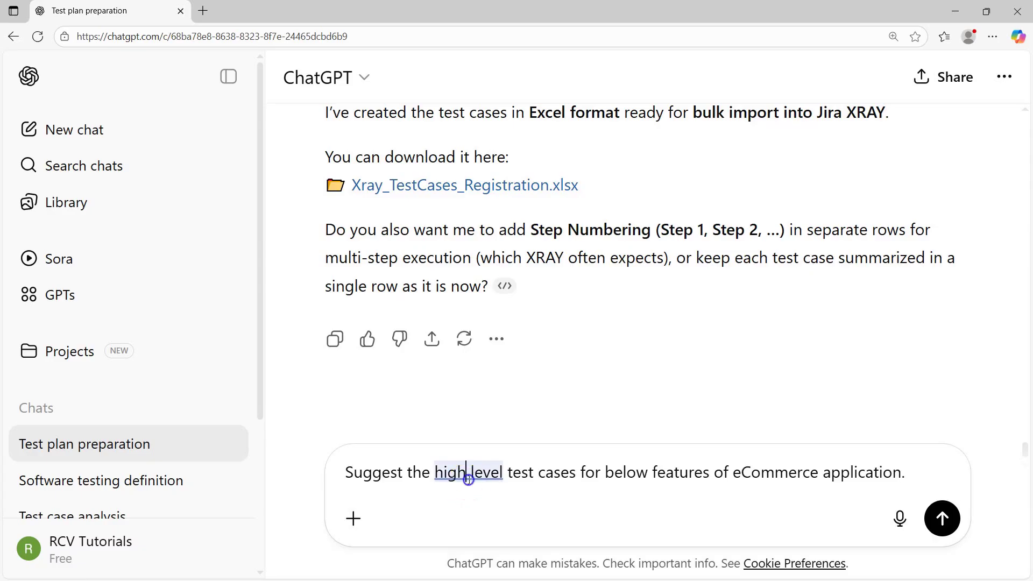
left_click(460, 472)
left_click(463, 422)
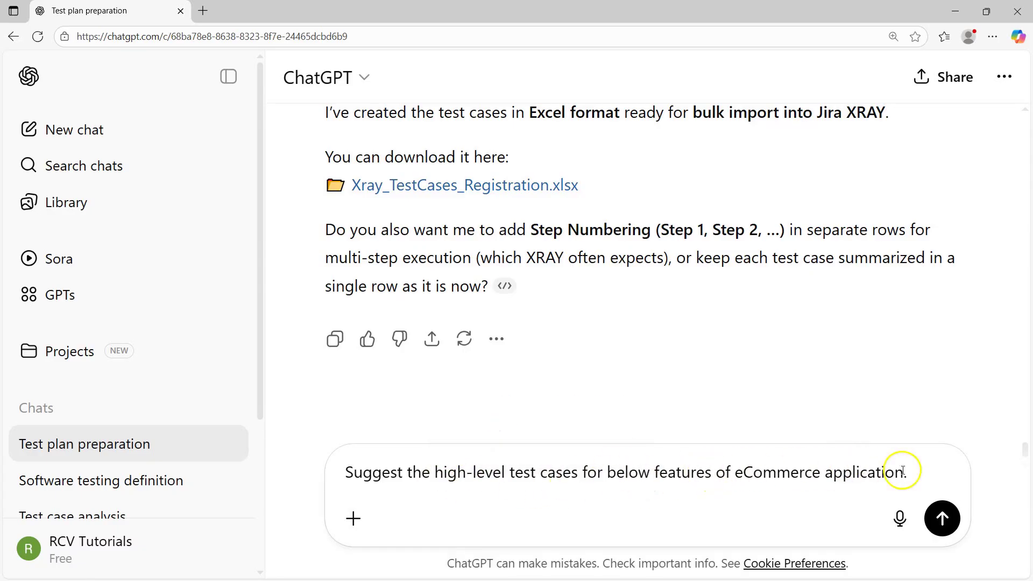
Paste the 4.1–4.10 feature list on a new line and add '1 liner'
left_click(922, 474)
key("shift+Return")
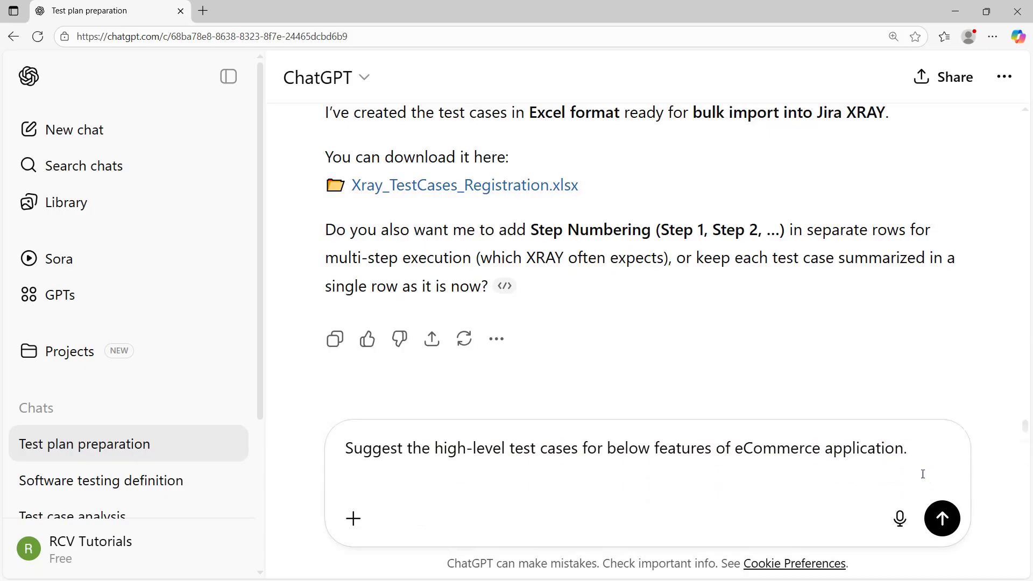
key("ctrl+v")
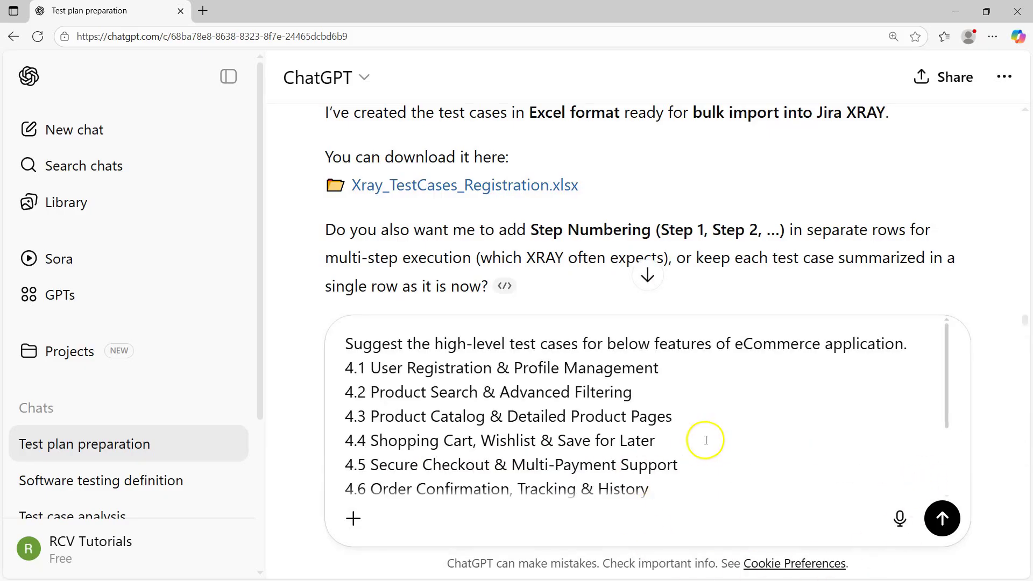
type("1 line")
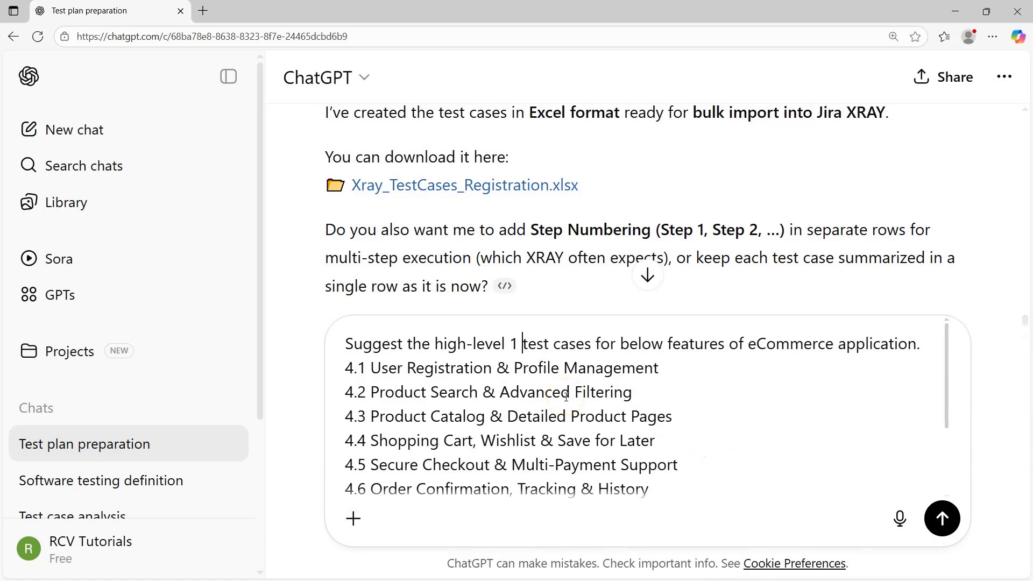
type("r")
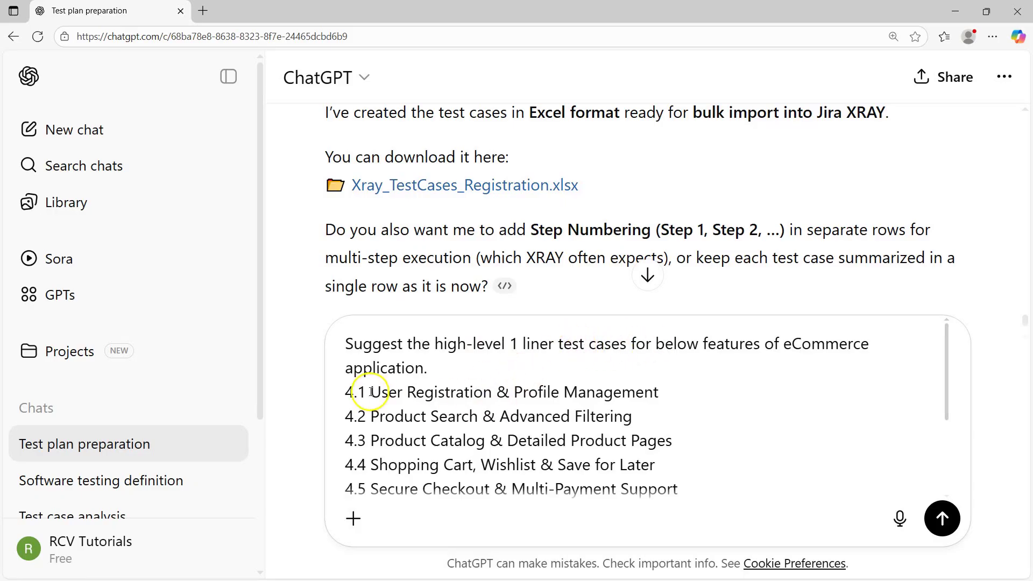
left_click_drag(370, 391, 663, 394)
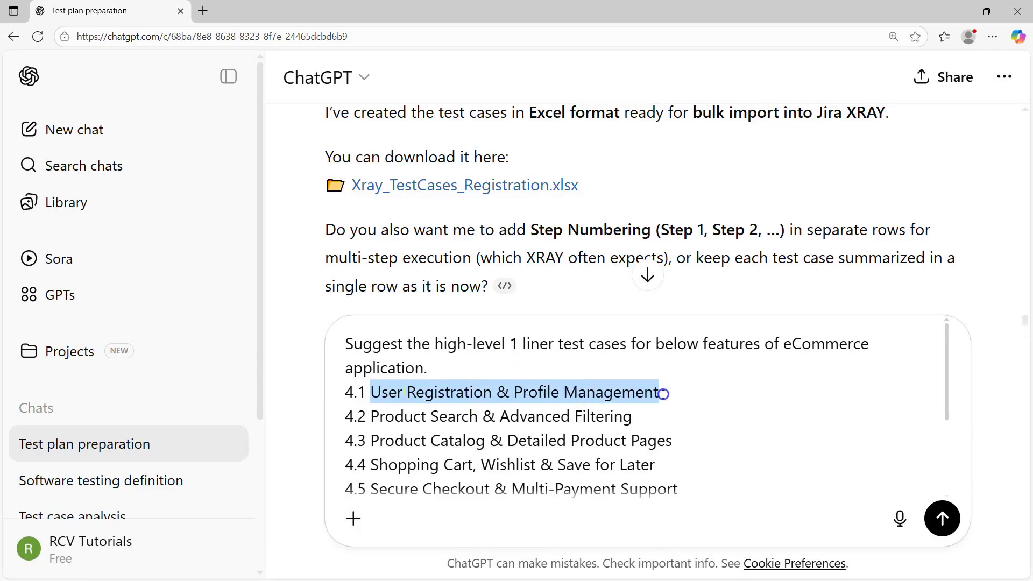
left_click(730, 343)
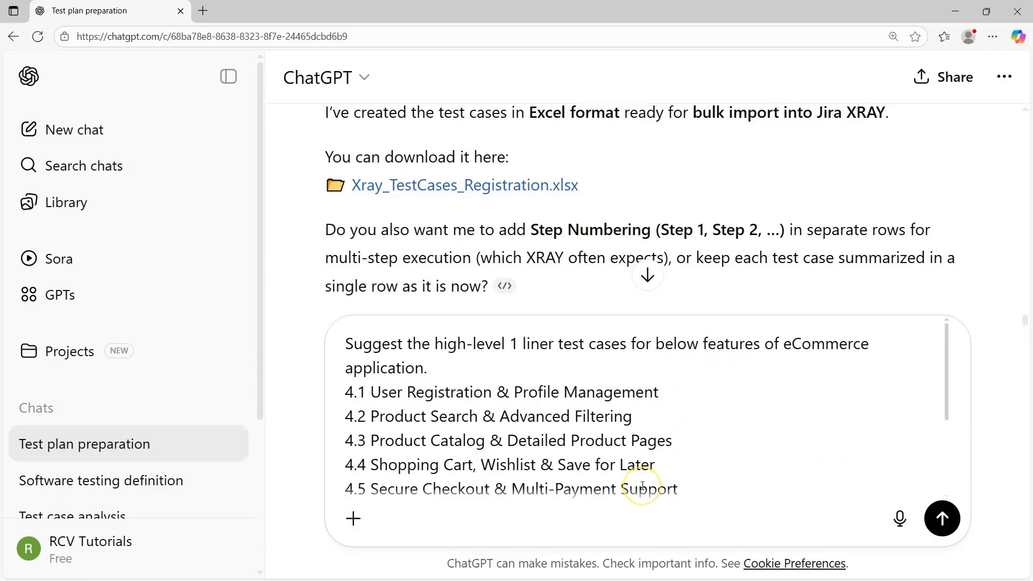
scroll(641, 485, "down", 3)
Send the request and read the four User Registration & Profile Management one-liner test cases
left_click(942, 518)
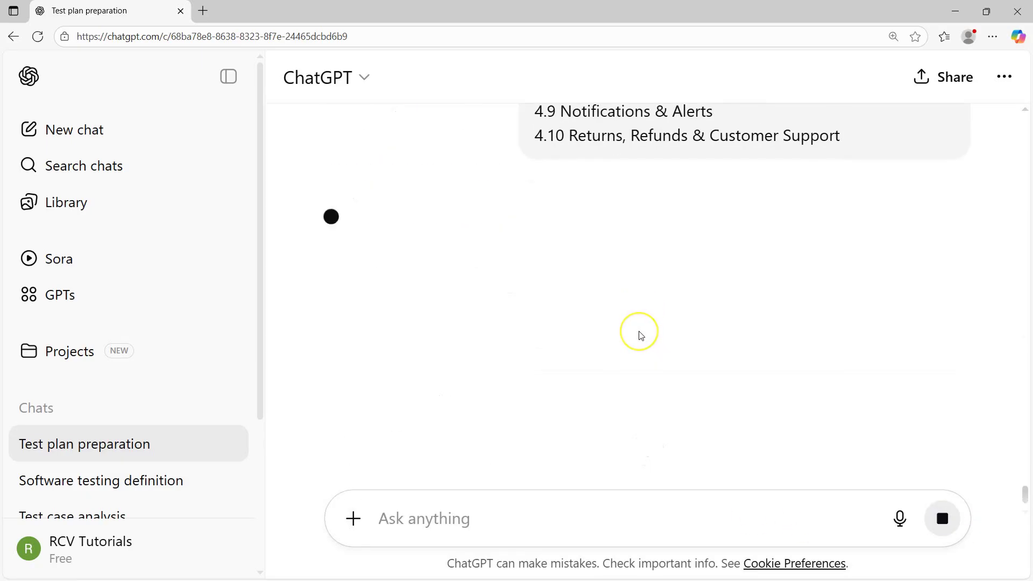
scroll(479, 272, "down", 2)
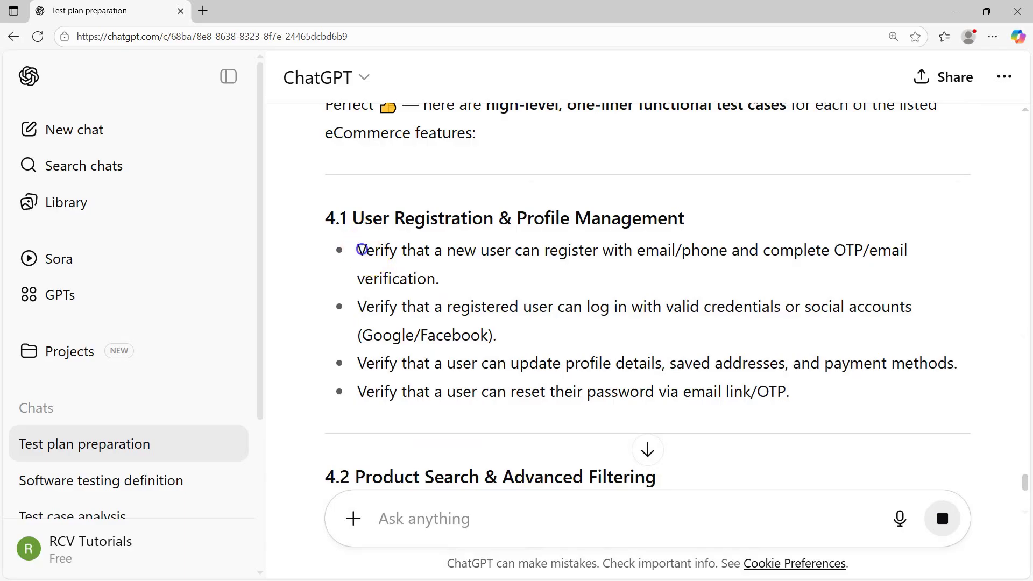
left_click_drag(361, 249, 787, 391)
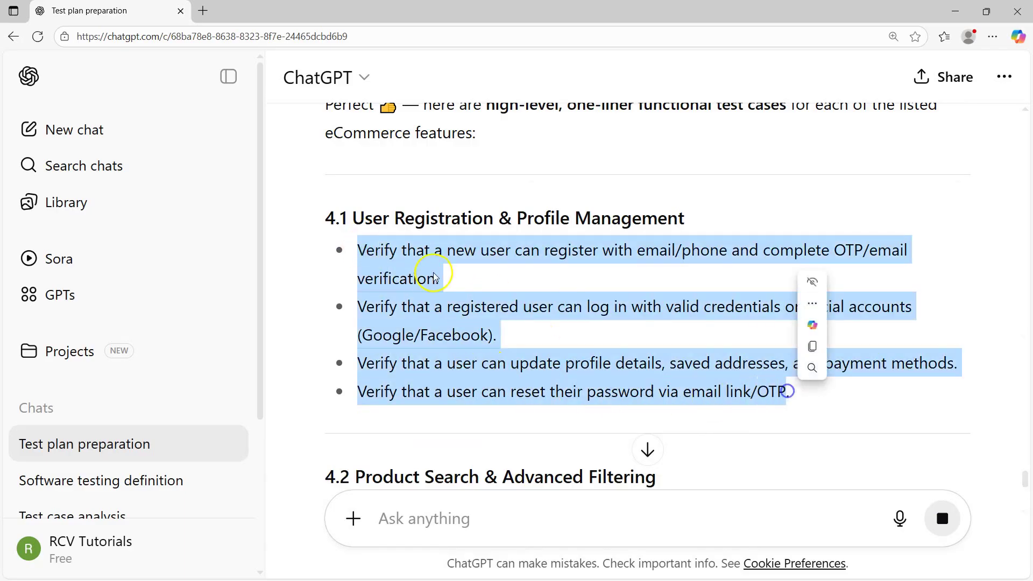
left_click(397, 260)
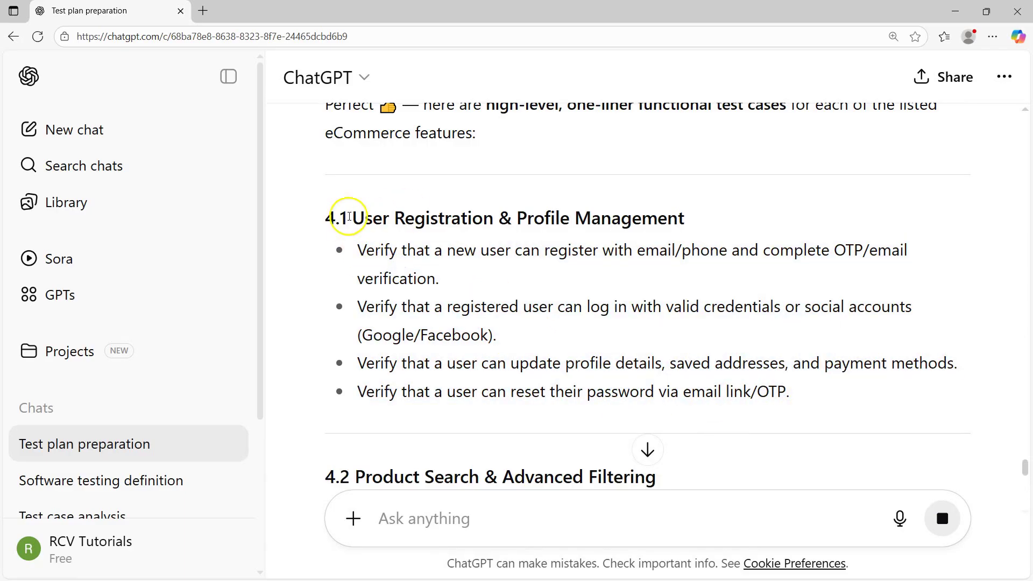
left_click_drag(349, 217, 687, 220)
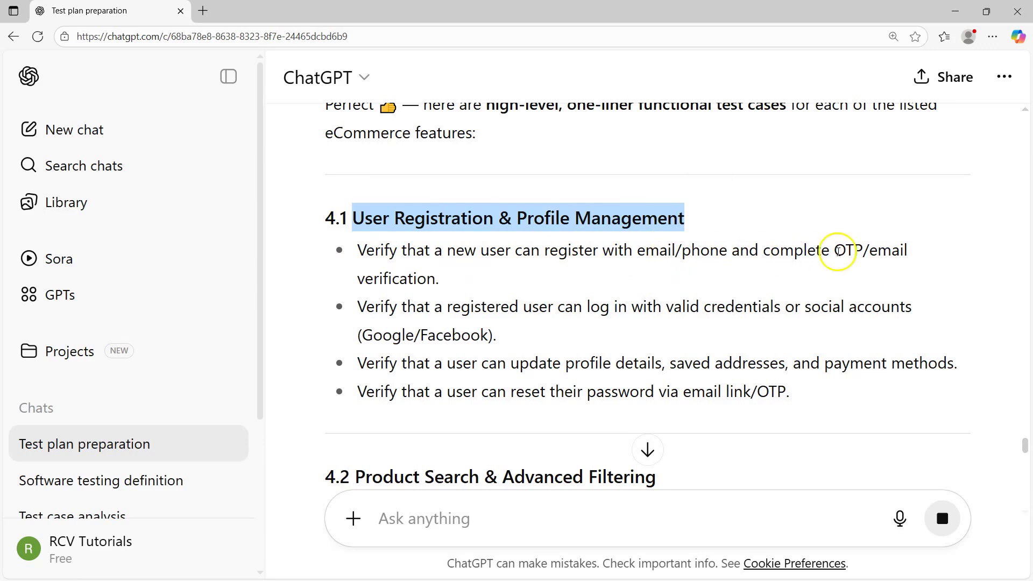
left_click_drag(358, 249, 452, 278)
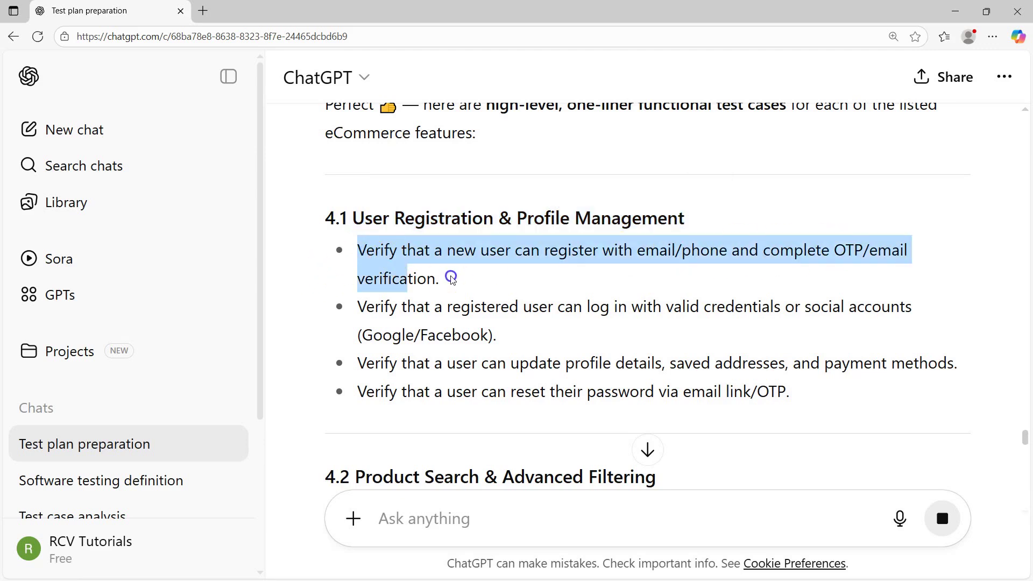
left_click(446, 304)
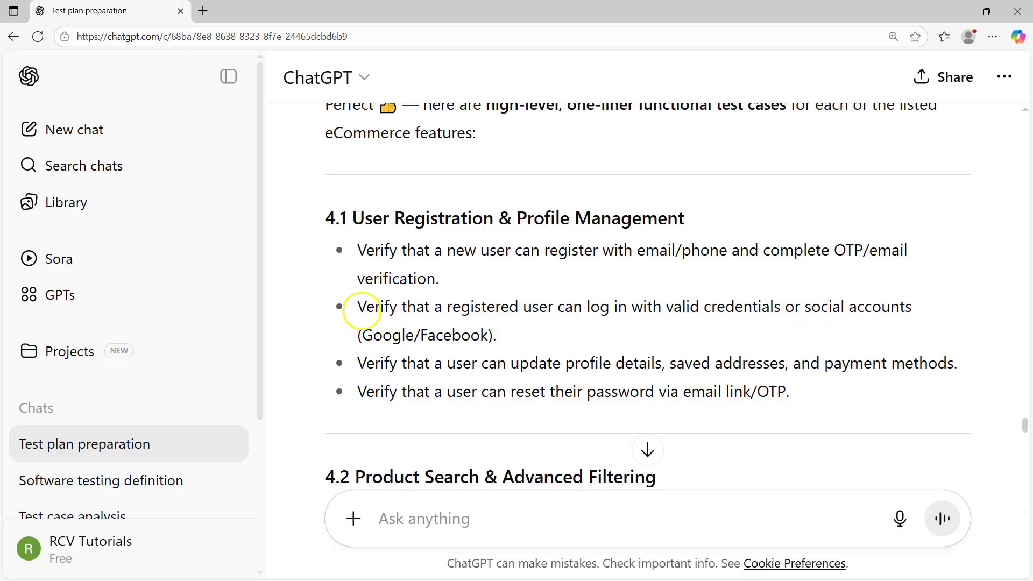
left_click_drag(362, 310, 480, 335)
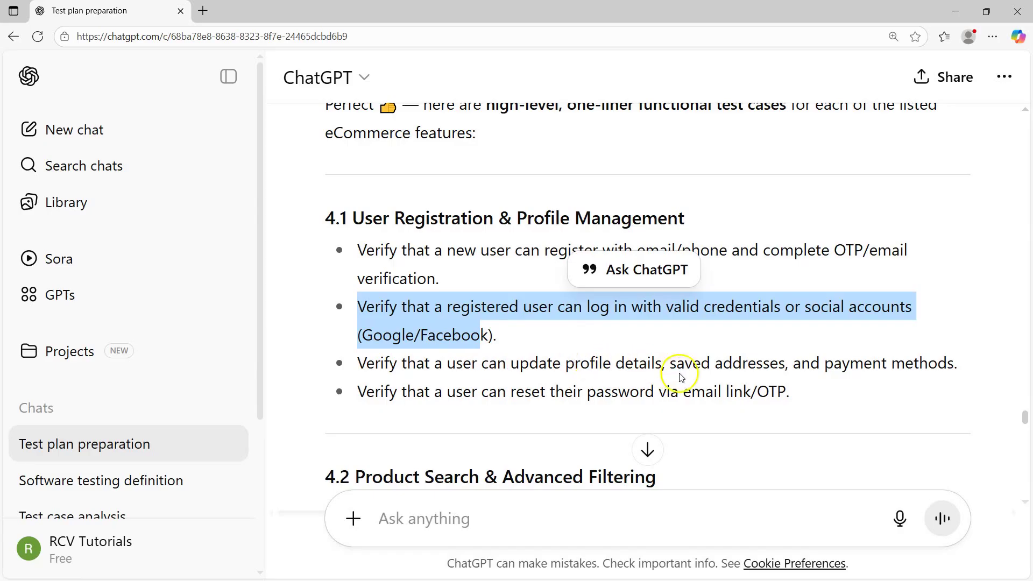
left_click_drag(795, 363, 1028, 368)
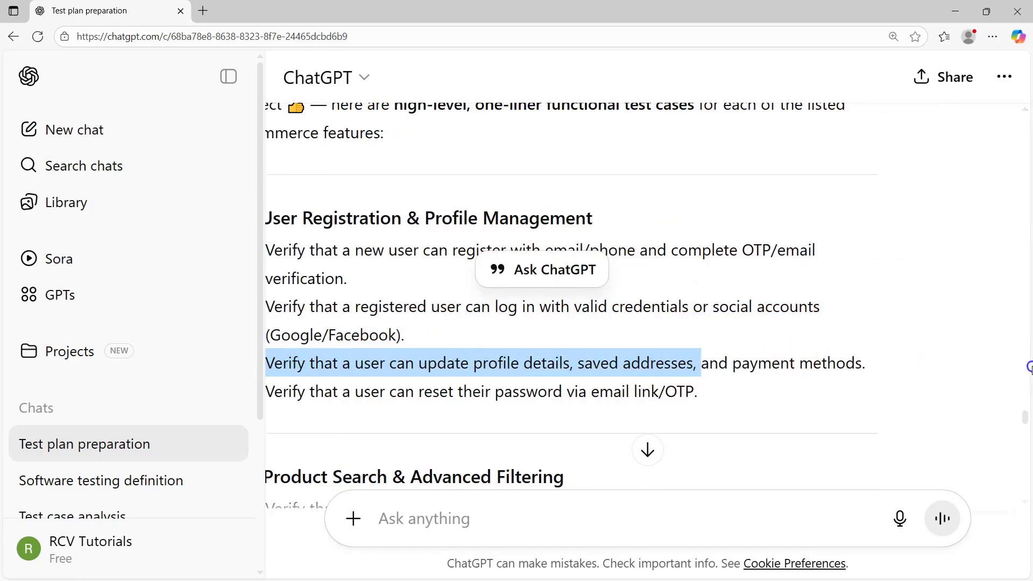
left_click(530, 391)
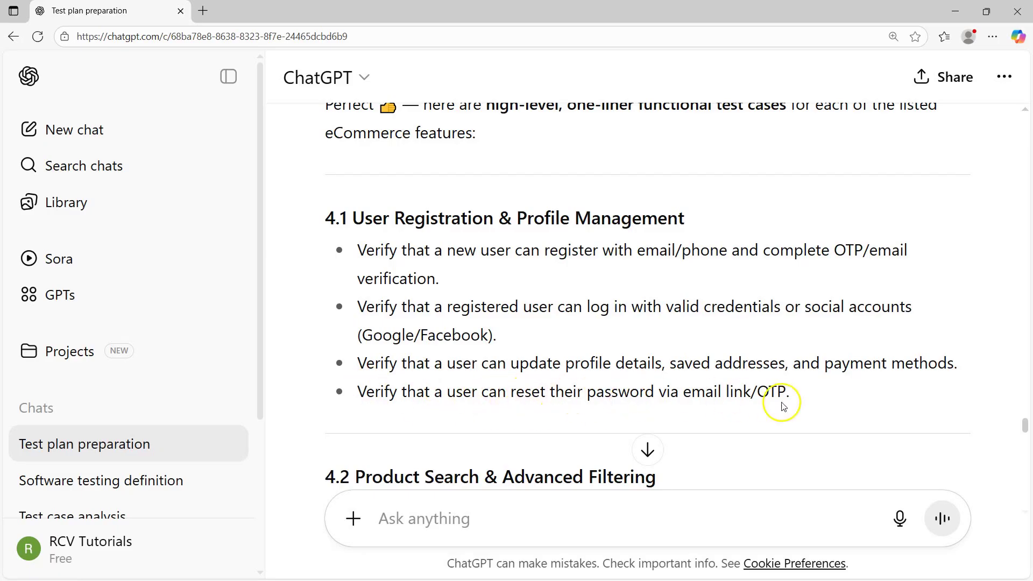
left_click_drag(792, 392, 488, 359)
left_click(368, 248)
left_click_drag(354, 219, 694, 218)
left_click(435, 301)
left_click_drag(357, 238, 808, 400)
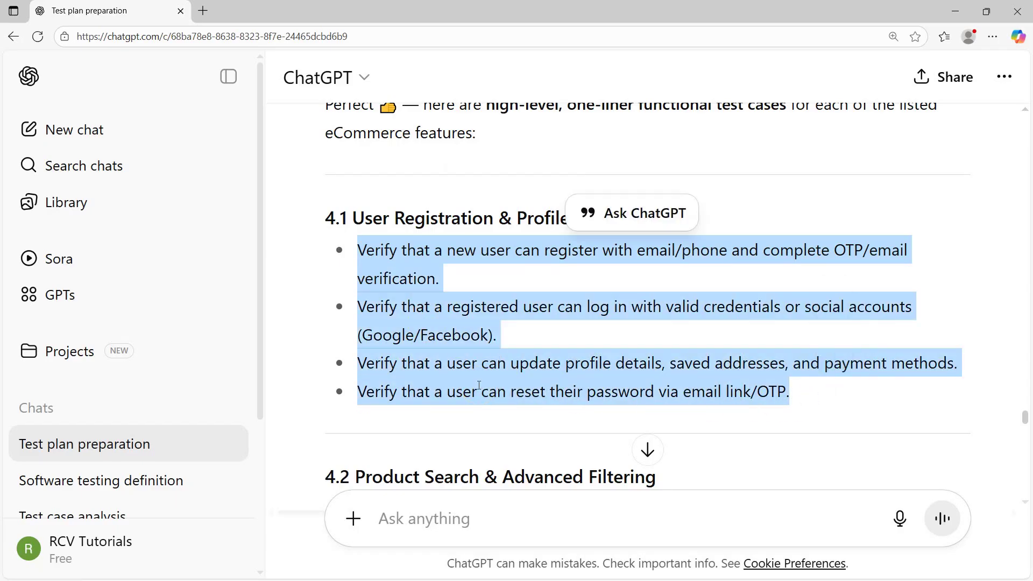
left_click(403, 389)
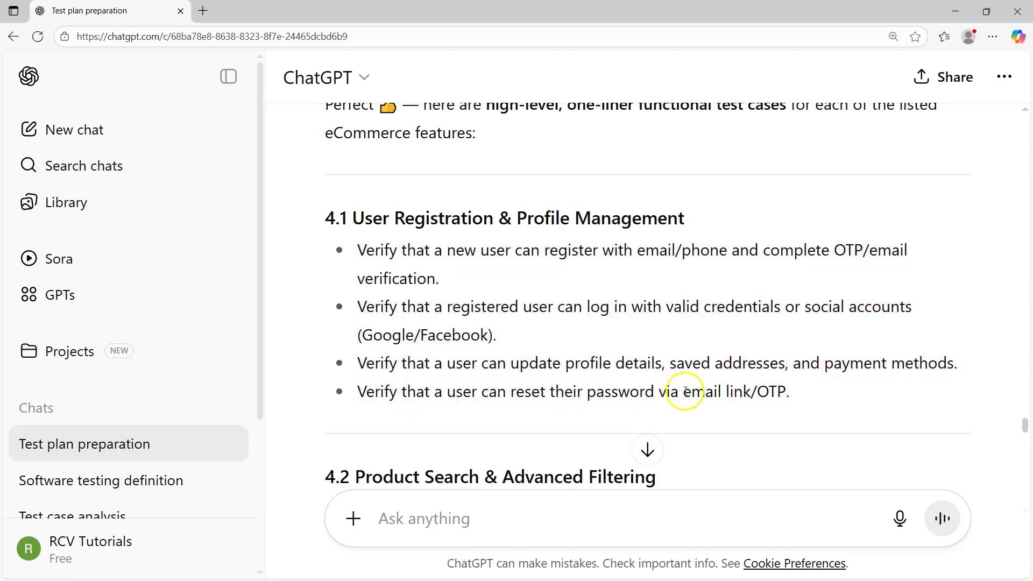
left_click_drag(684, 392, 794, 392)
left_click(613, 397)
left_click_drag(515, 391, 684, 396)
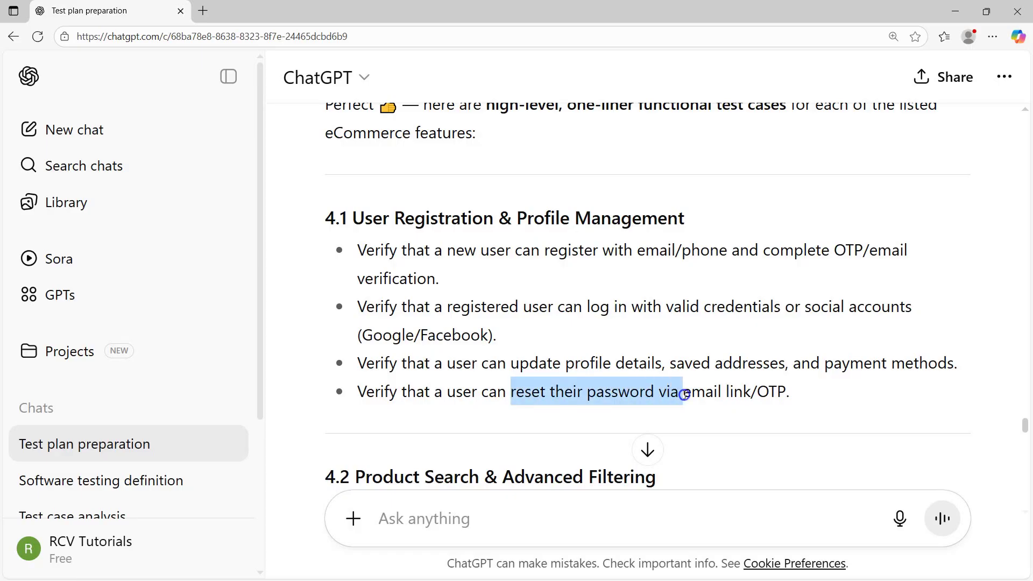
left_click(376, 391)
left_click_drag(789, 391, 341, 392)
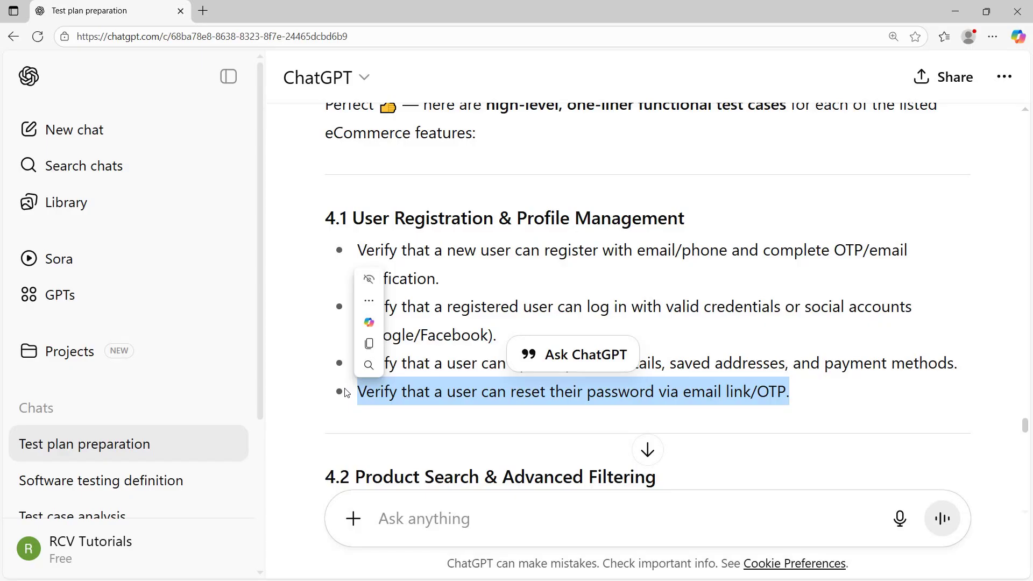
left_click(347, 393)
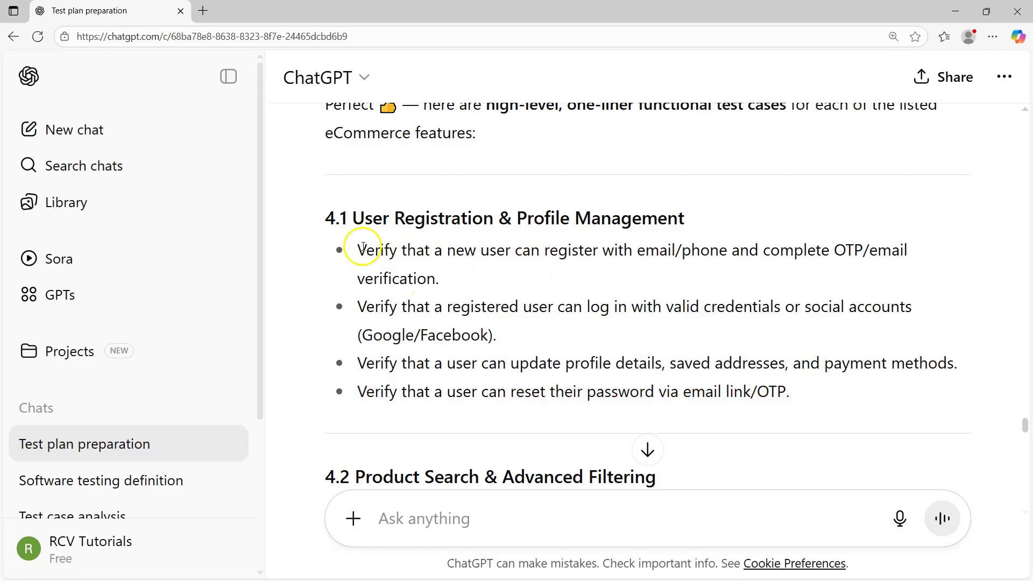
mouse_move(357, 247)
left_mouse_down()
mouse_move(438, 276)
mouse_move(463, 272)
mouse_move(433, 277)
mouse_move(353, 248)
left_mouse_up()
left_click(689, 279)
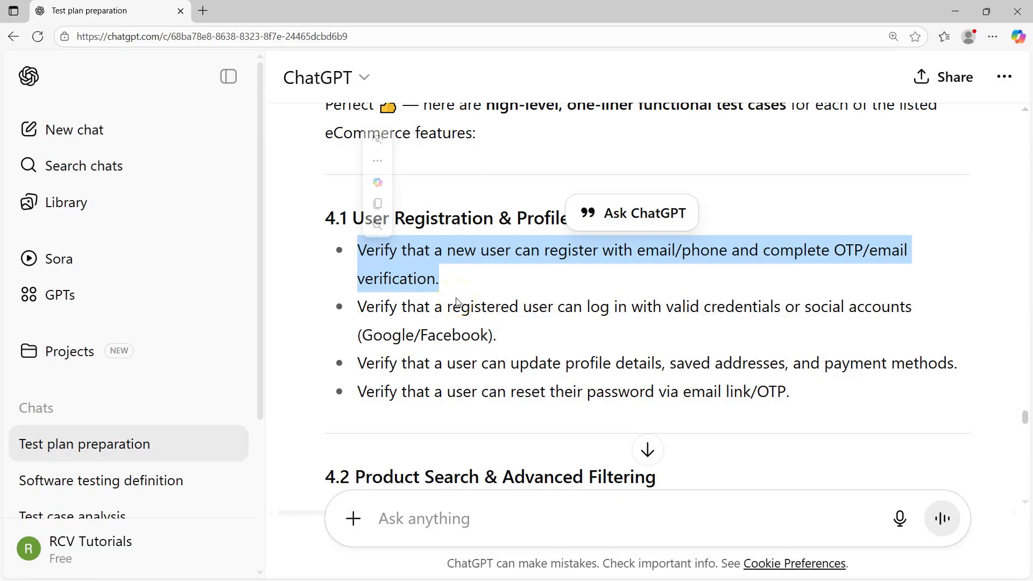
left_click(467, 339)
left_click(431, 224)
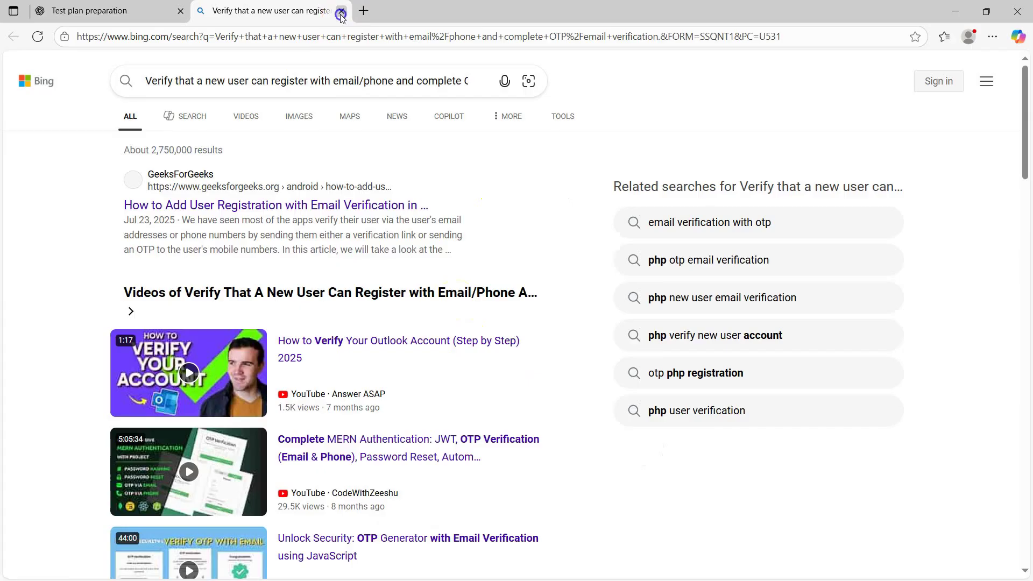
left_click(342, 12)
left_click(500, 292)
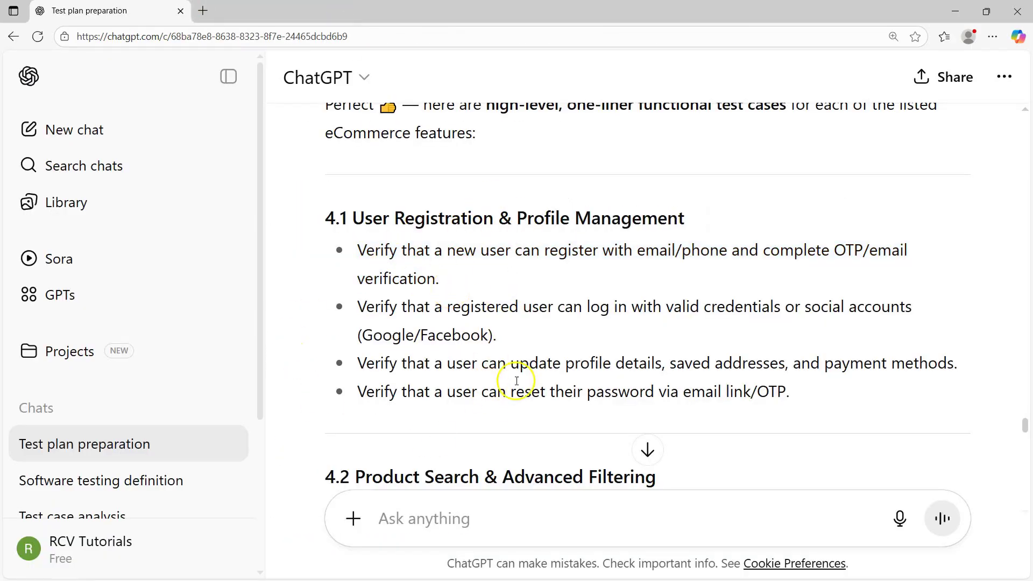
left_click_drag(789, 393, 355, 250)
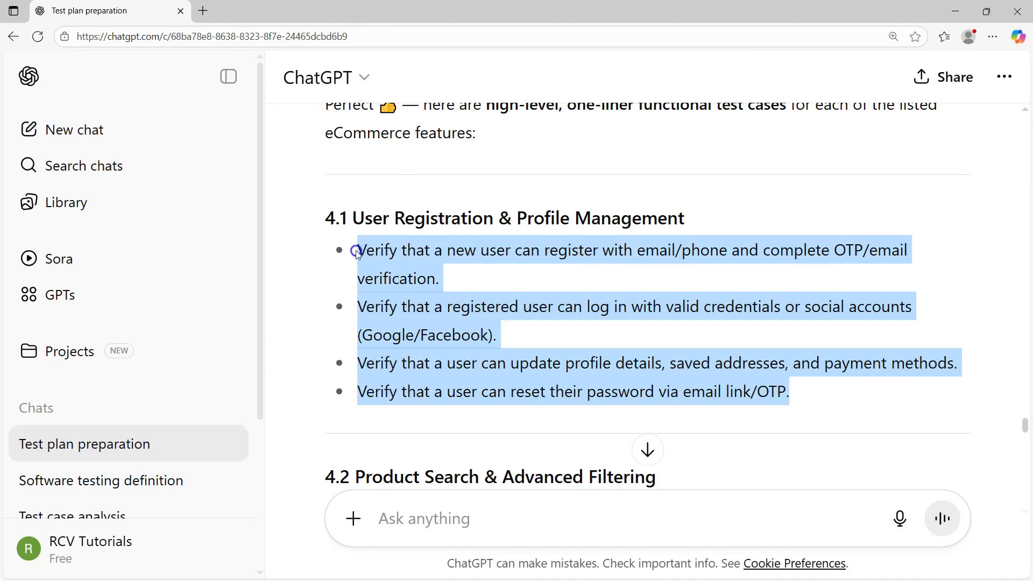
left_click(530, 347)
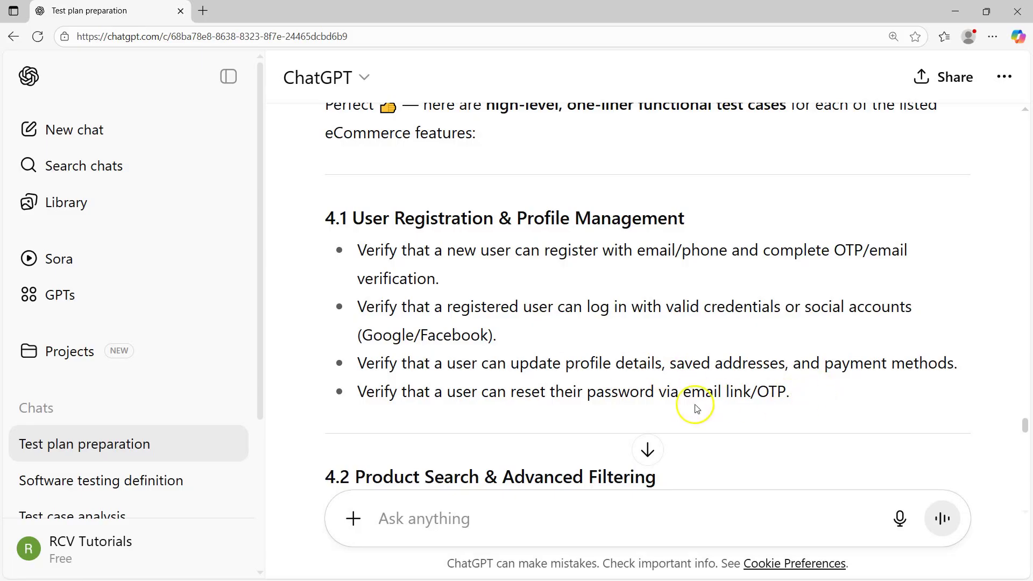
left_click_drag(336, 218, 784, 380)
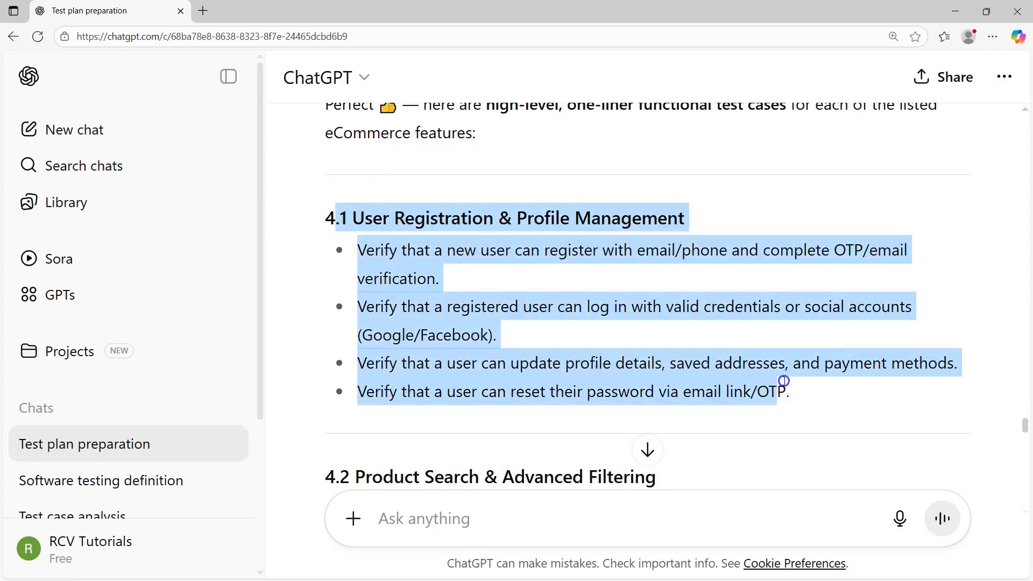
scroll(374, 321, "down", 15)
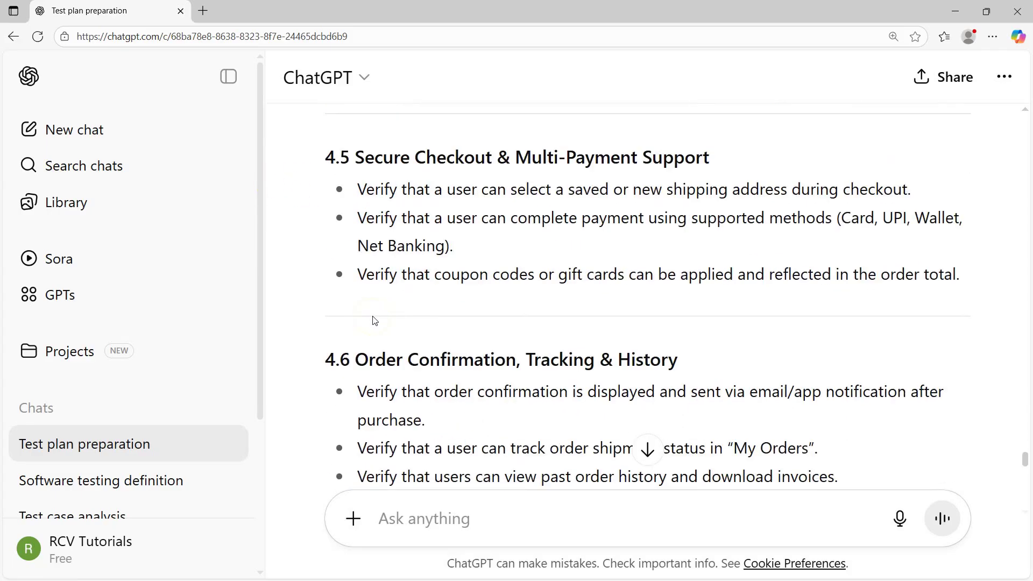
scroll(375, 320, "down", 15)
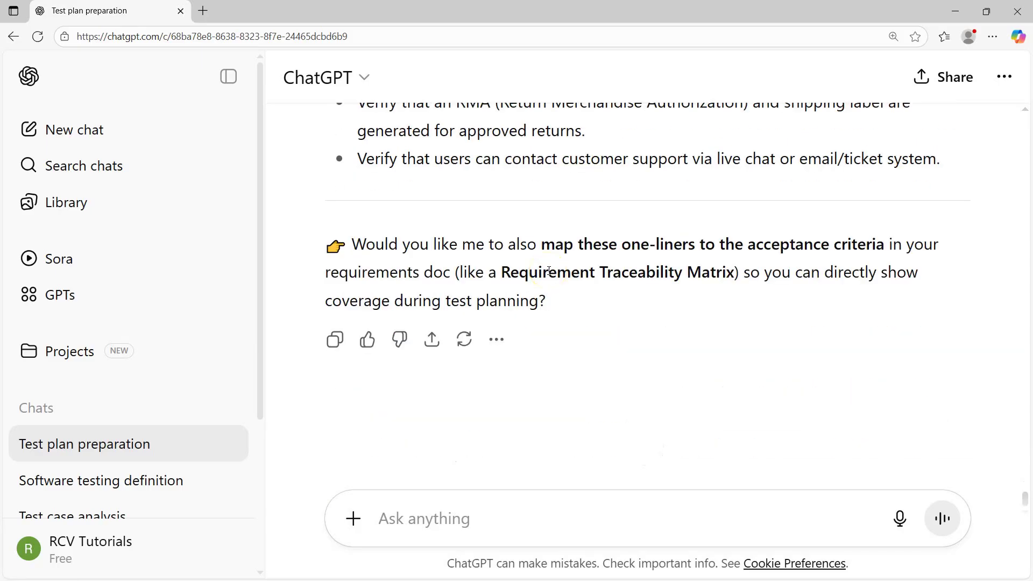
Draft a prompt for end-to-end test scenarios from the above features and test cases
left_click(467, 505)
type("can")
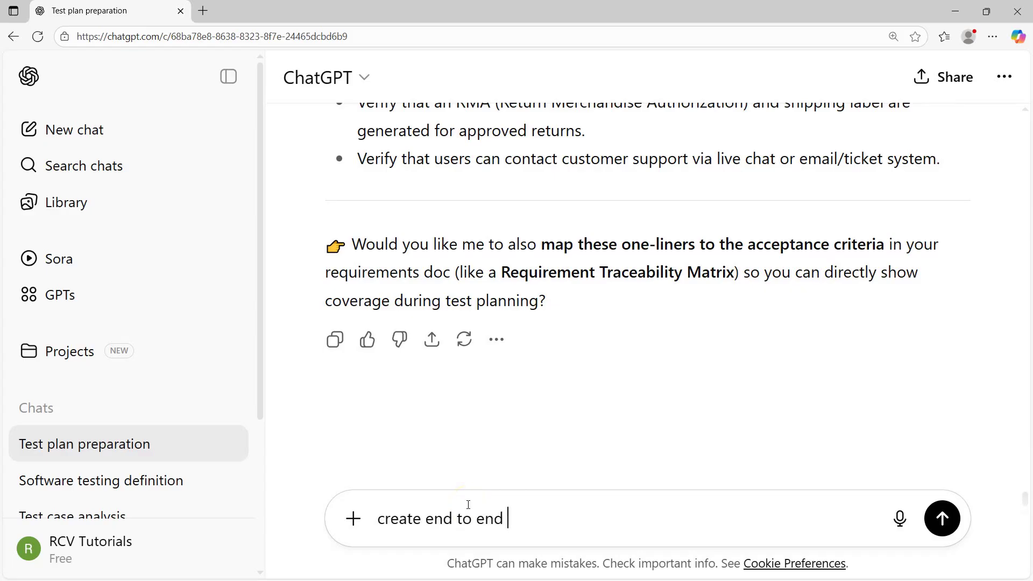
type("nsidering")
left_click(505, 520)
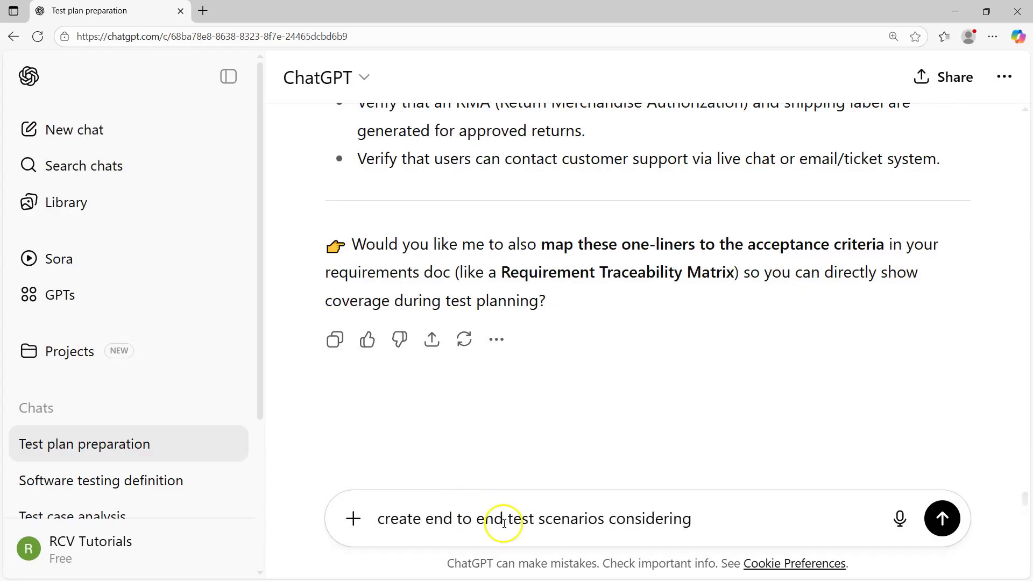
type("test")
left_click(708, 516)
type("the above features")
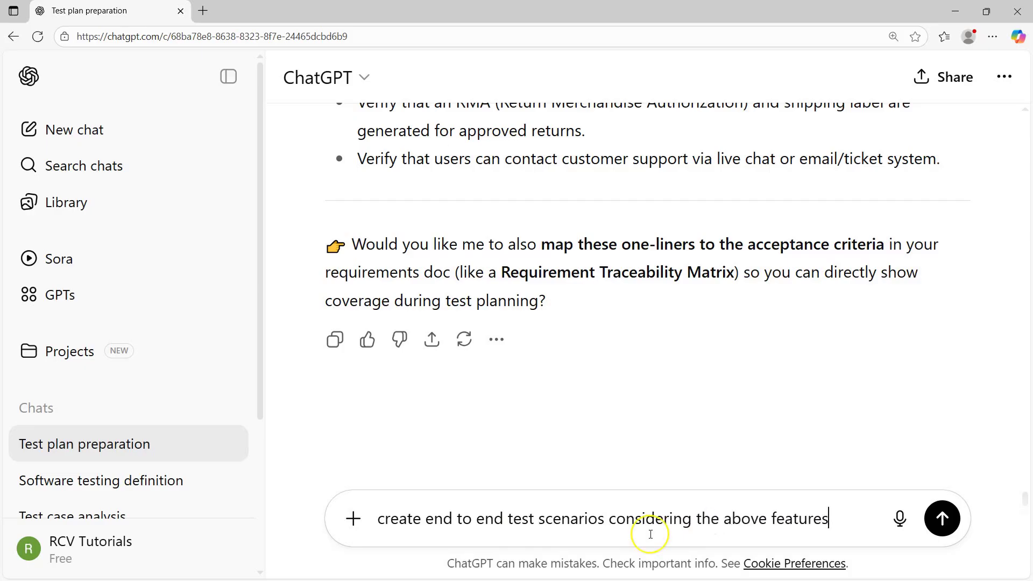
type(" and tests ca")
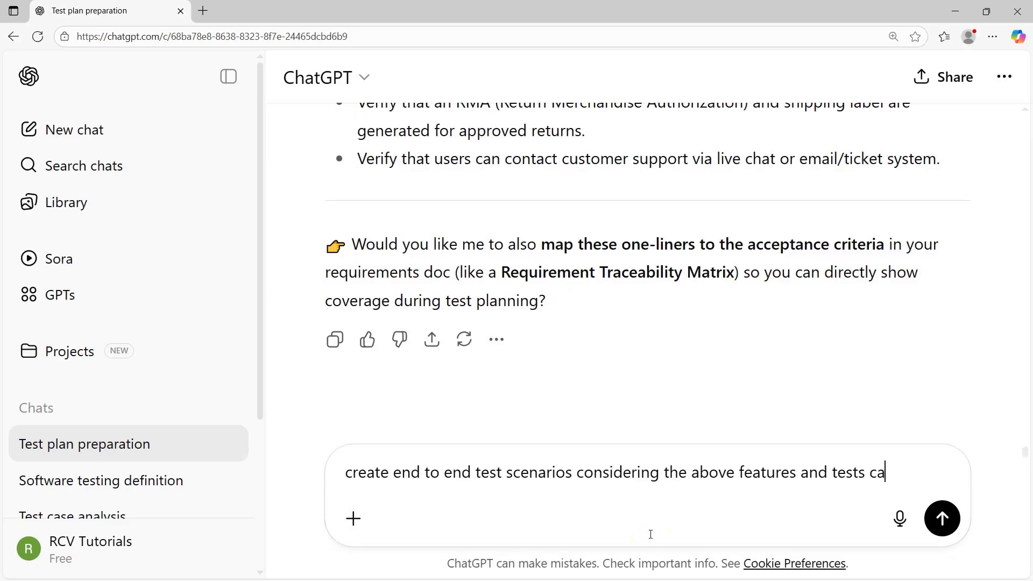
type("ses")
left_click(864, 472)
key("BackSpace")
Check the previous reply's closing question, then send the end-to-end scenarios prompt
left_click_drag(547, 302, 327, 215)
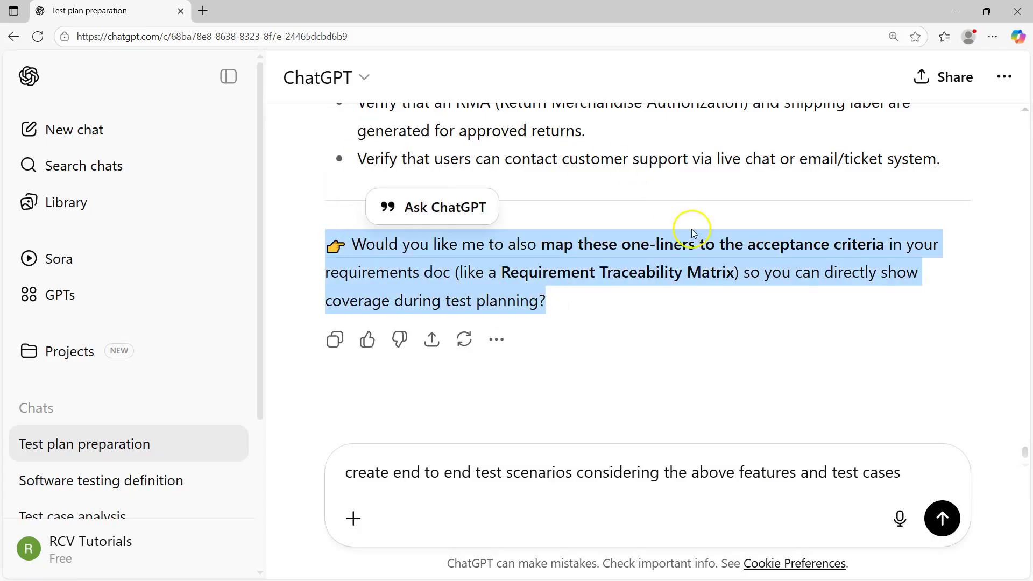
left_click(668, 263)
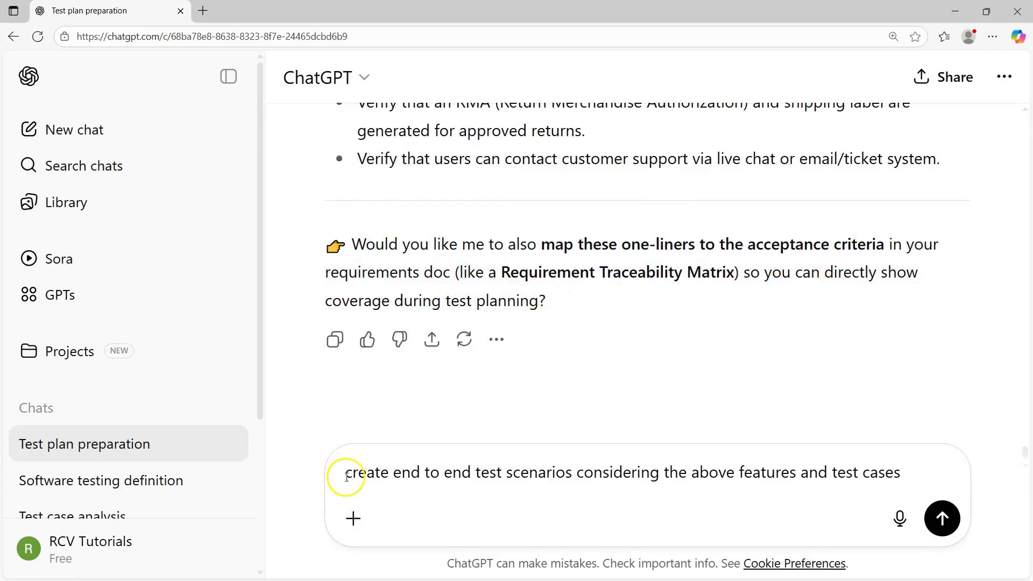
left_click_drag(344, 473, 899, 477)
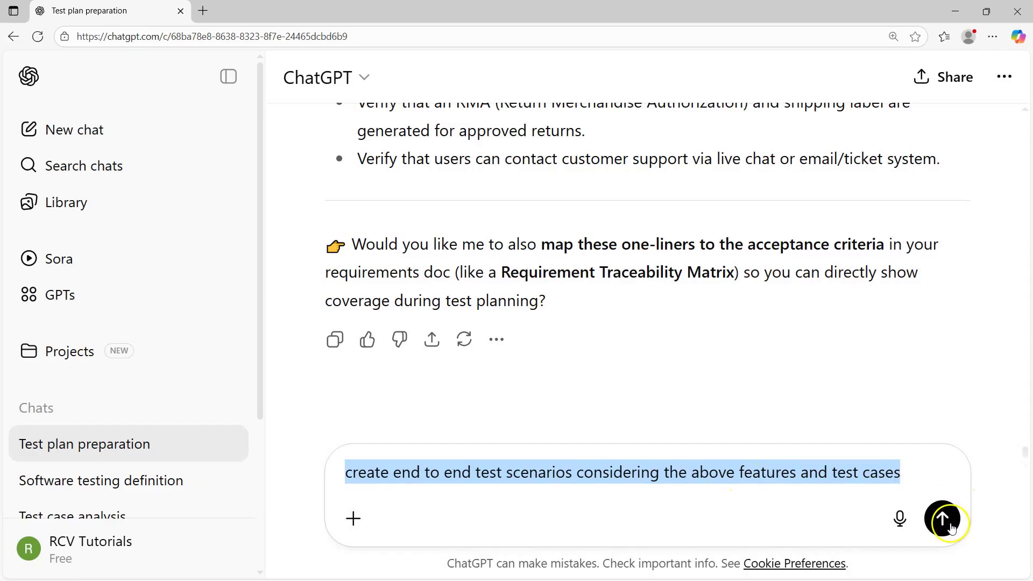
left_click(942, 518)
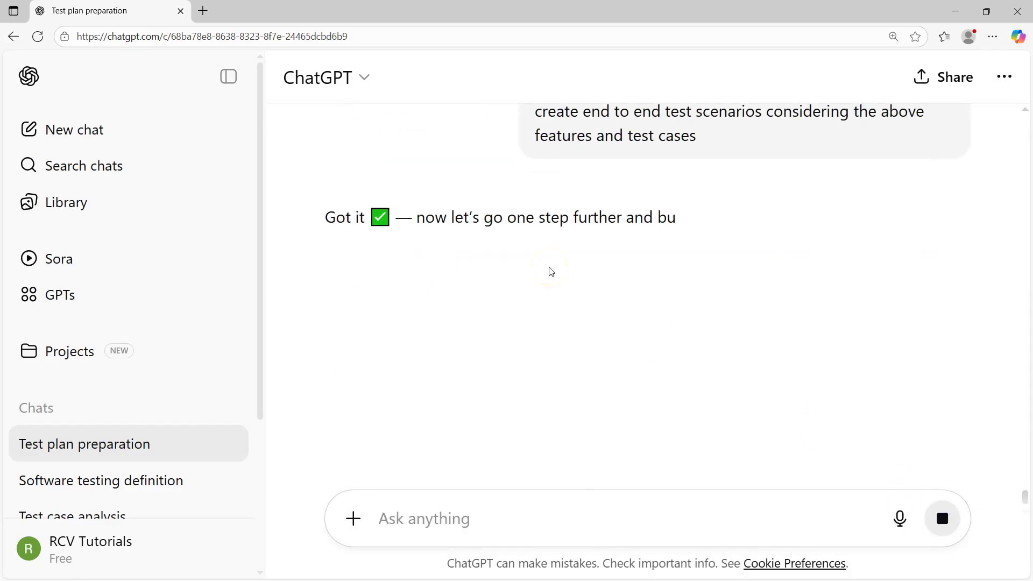
scroll(442, 183, "down", 3)
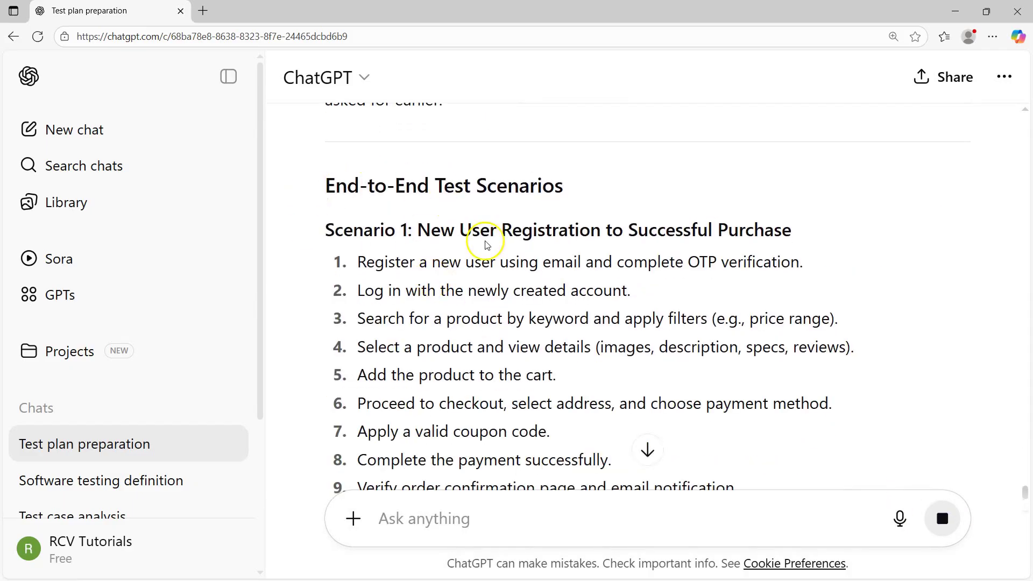
left_click_drag(418, 230, 795, 235)
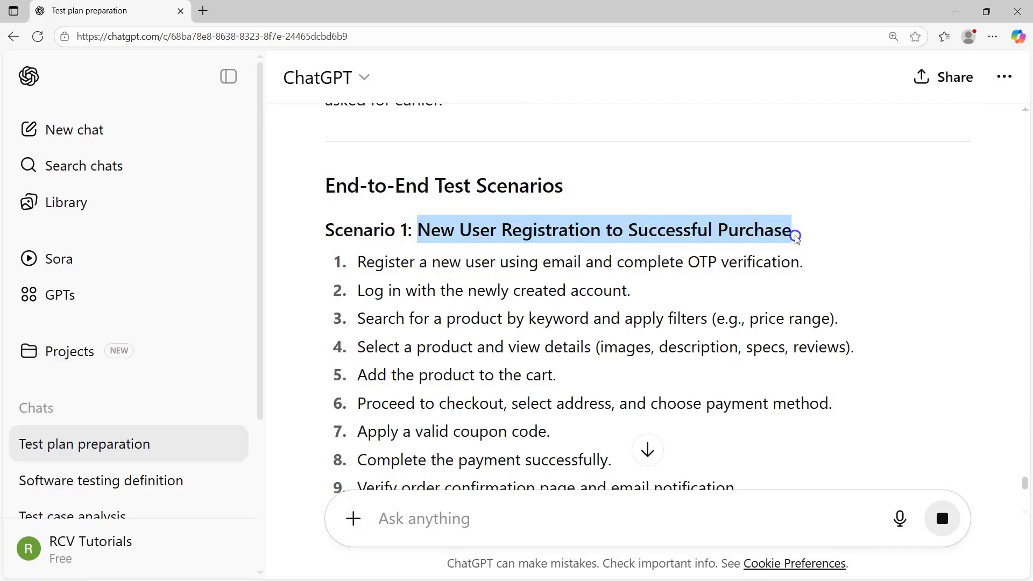
left_click(432, 232)
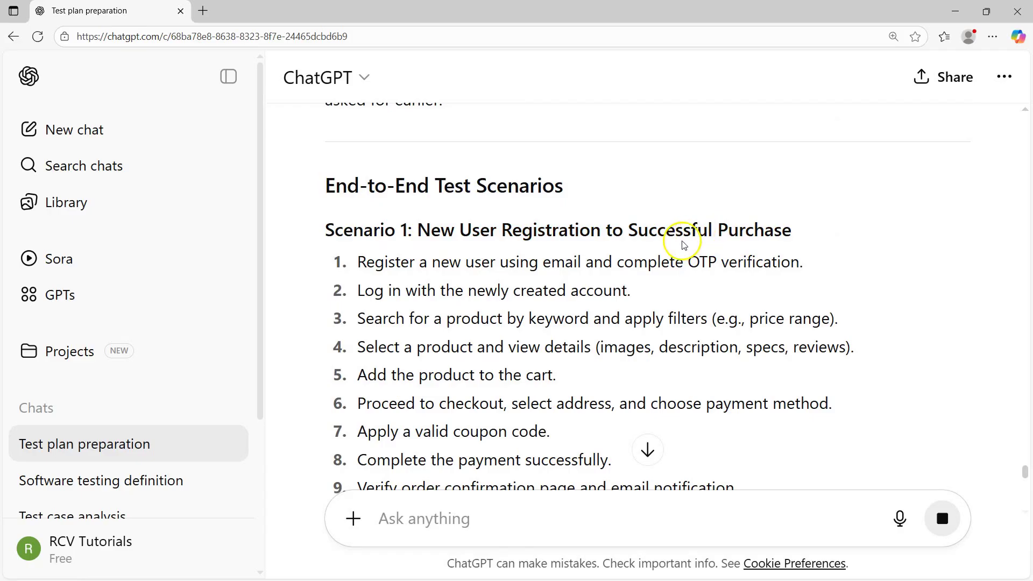
scroll(366, 262, "down", 1)
left_click_drag(327, 161, 751, 425)
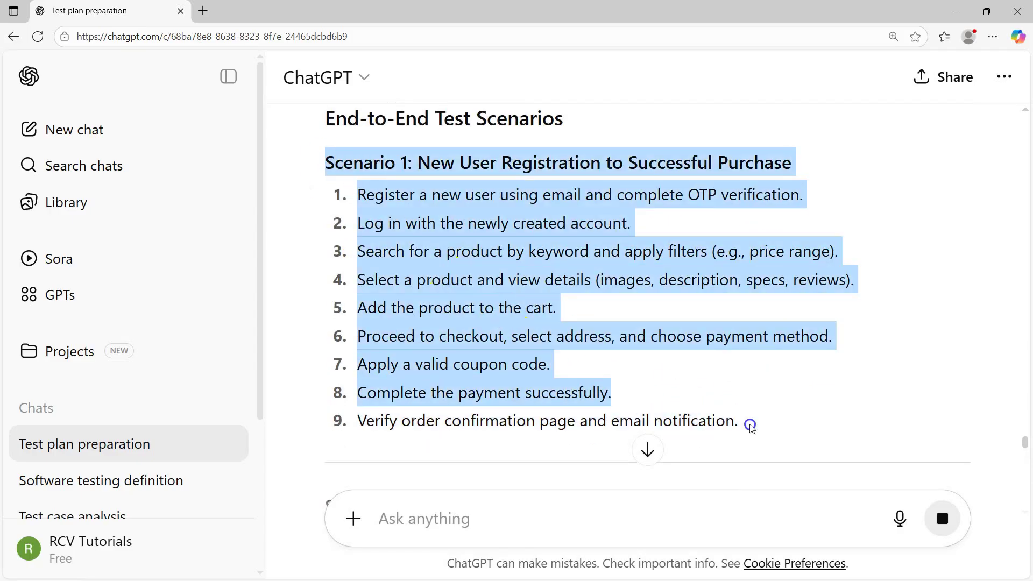
scroll(484, 337, "down", 5)
left_click_drag(423, 237, 773, 385)
scroll(473, 203, "down", 5)
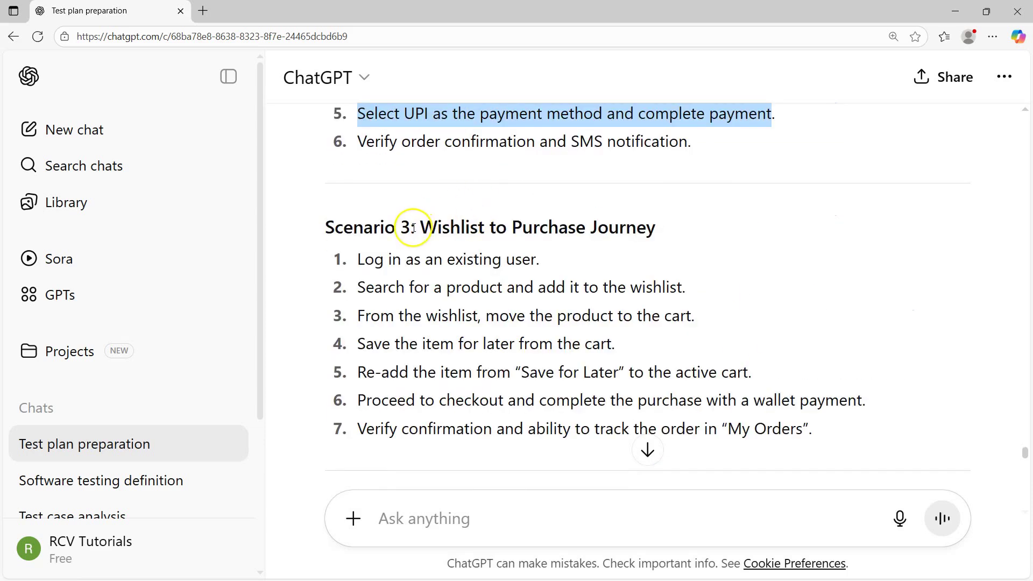
left_click_drag(418, 228, 671, 246)
left_click(370, 301)
left_click_drag(356, 258, 556, 285)
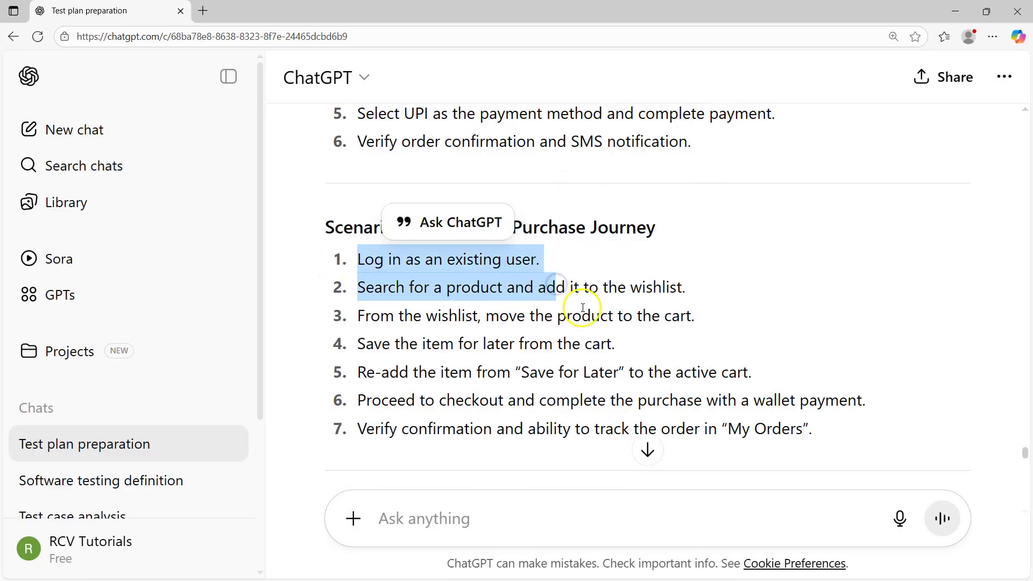
left_click_drag(357, 316, 684, 323)
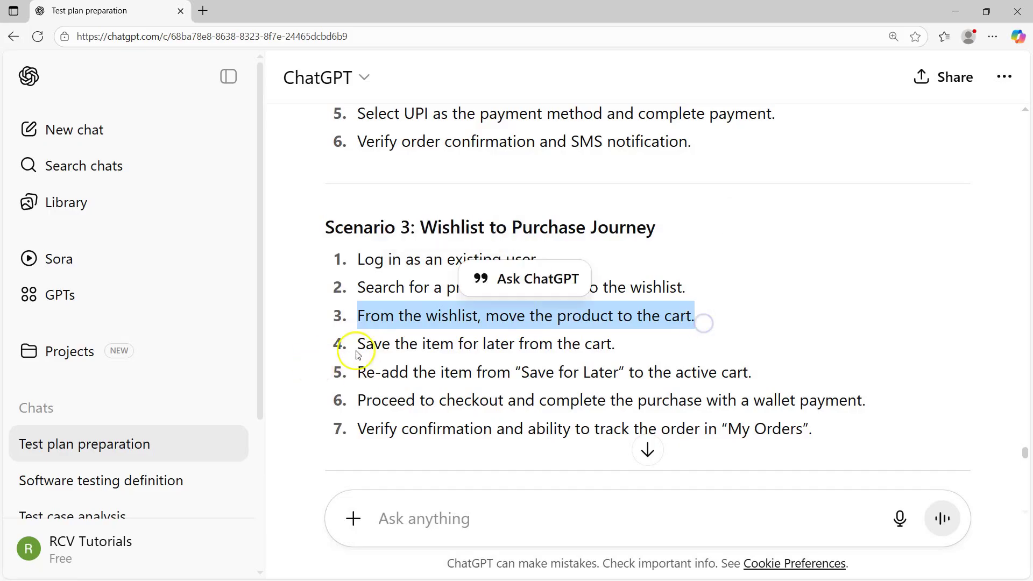
left_click_drag(357, 344, 617, 346)
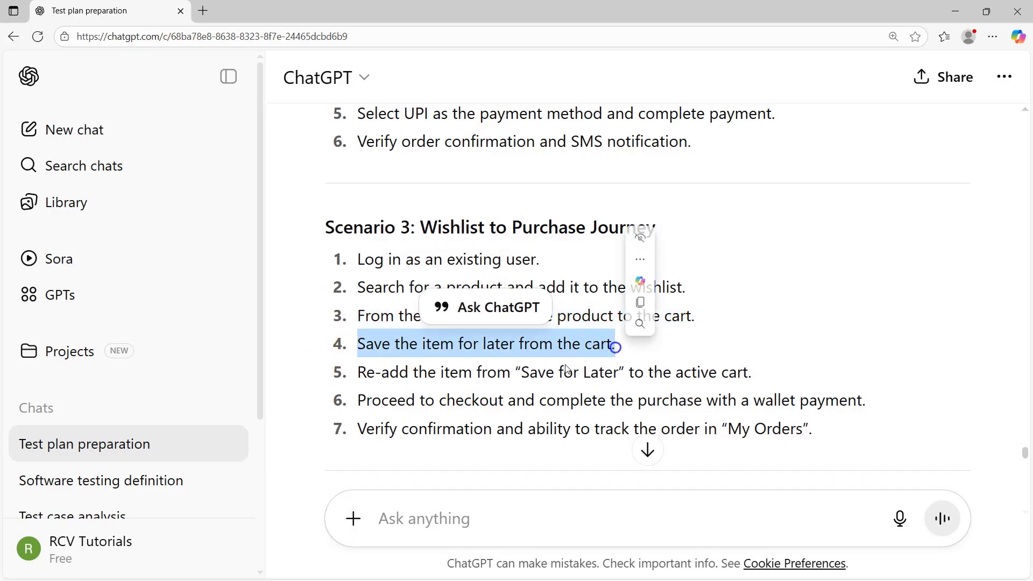
scroll(414, 366, "down", 1)
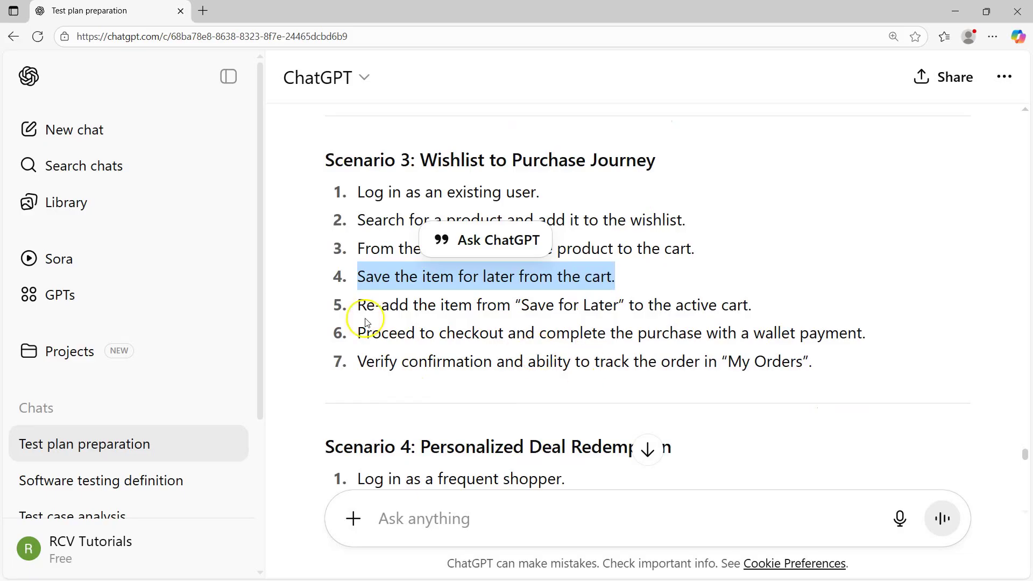
left_click(719, 336)
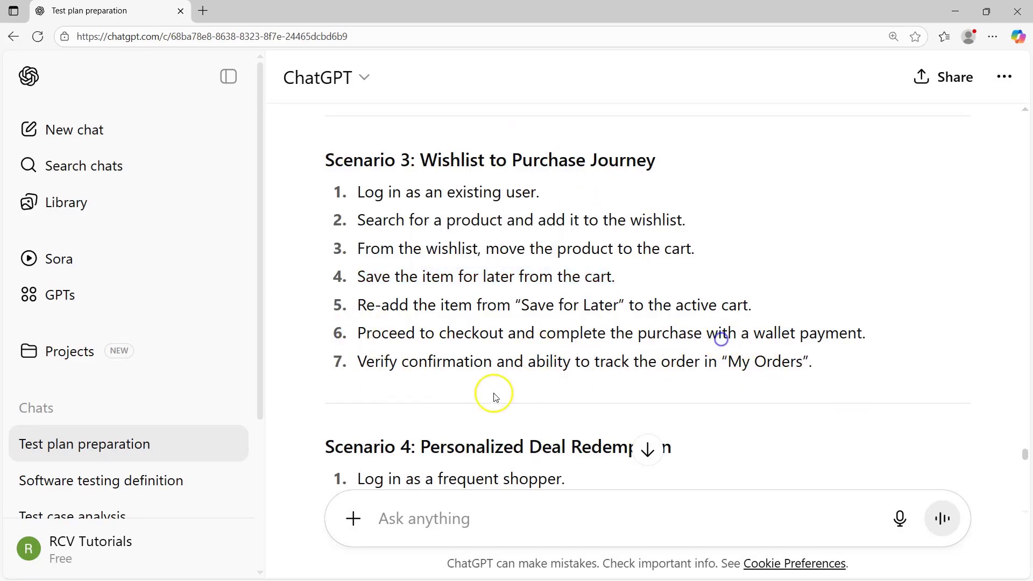
scroll(493, 393, "down", 3)
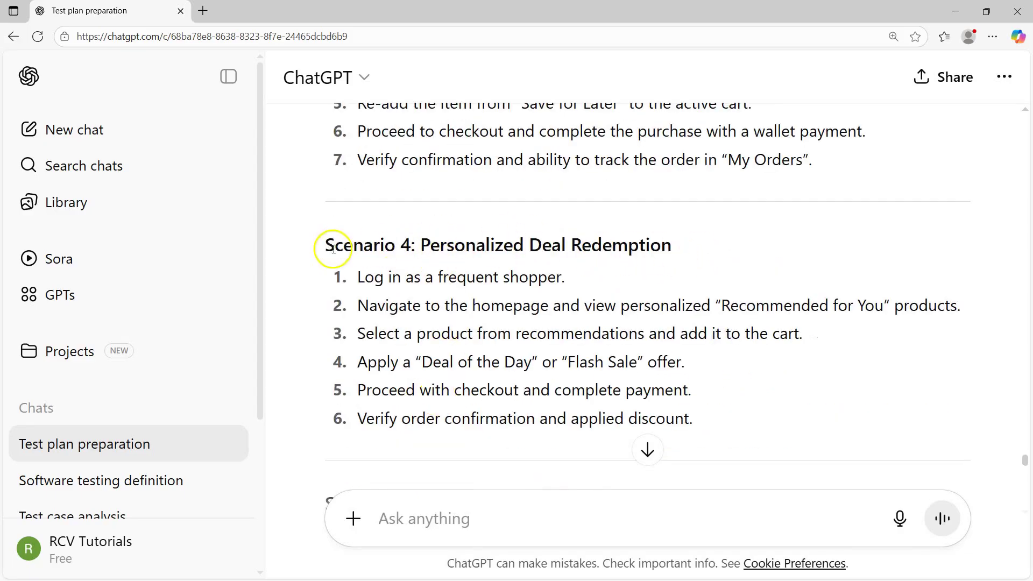
left_click_drag(324, 245, 702, 421)
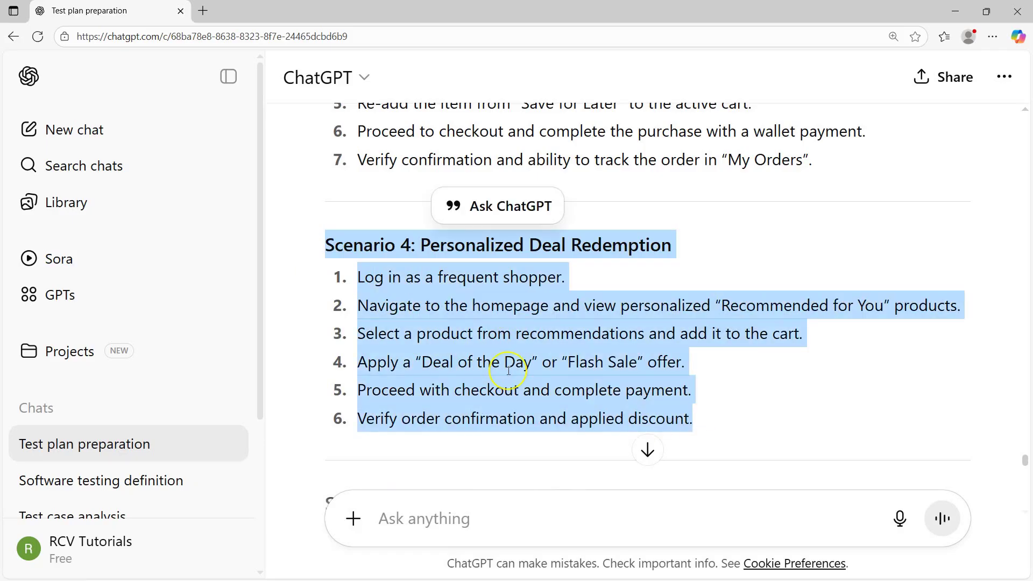
scroll(500, 369, "down", 3)
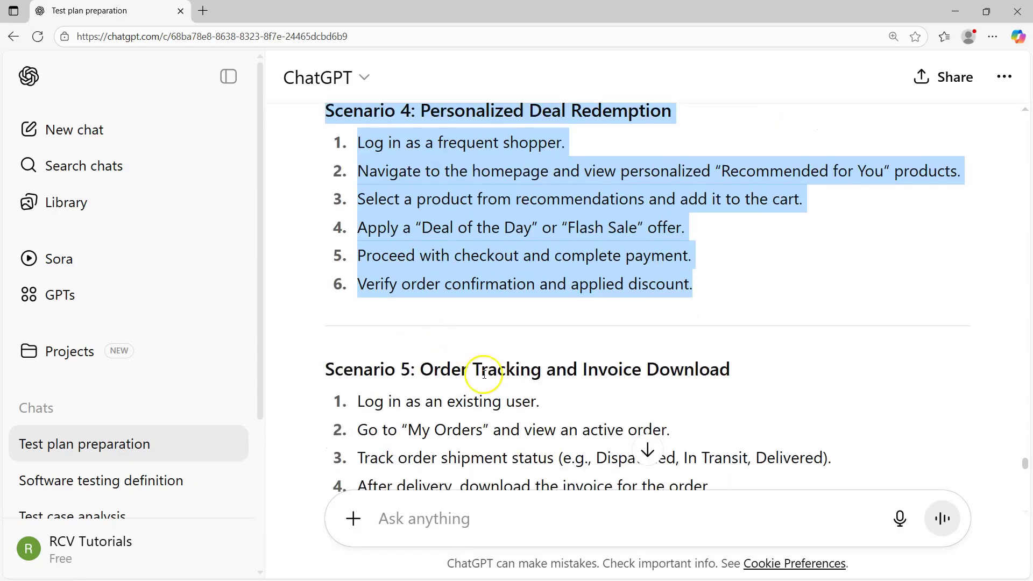
scroll(484, 369, "down", 4)
scroll(511, 419, "down", 5)
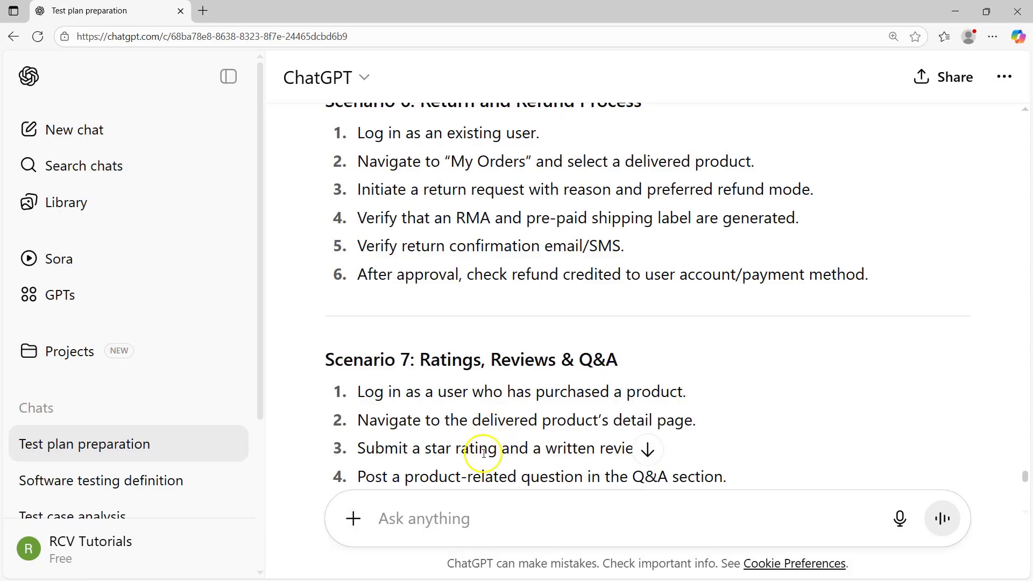
scroll(480, 437, "down", 10)
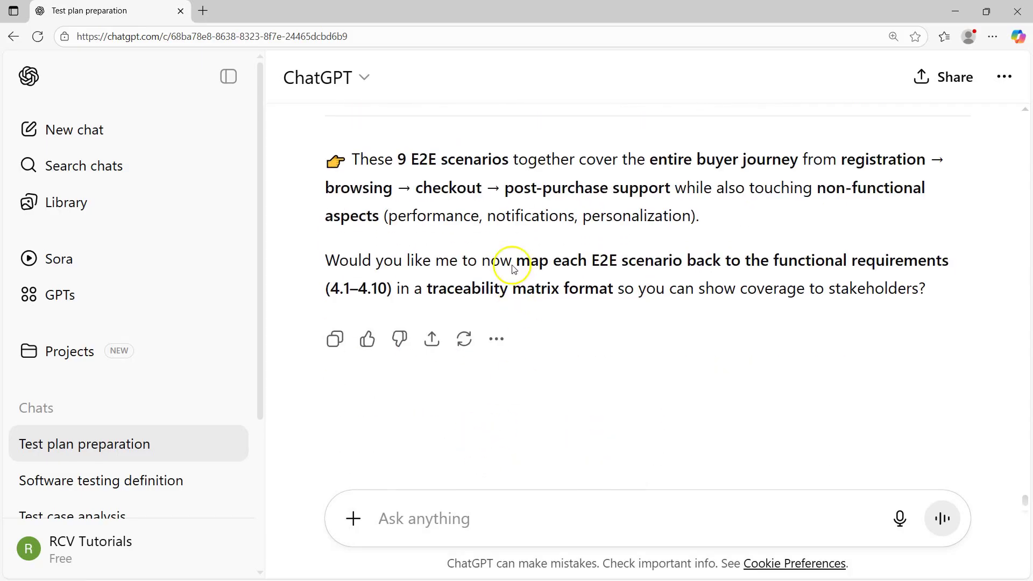
Send 'create image of test pyramid' and wait for the generated pyramid image
left_click(394, 507)
type("create image of t")
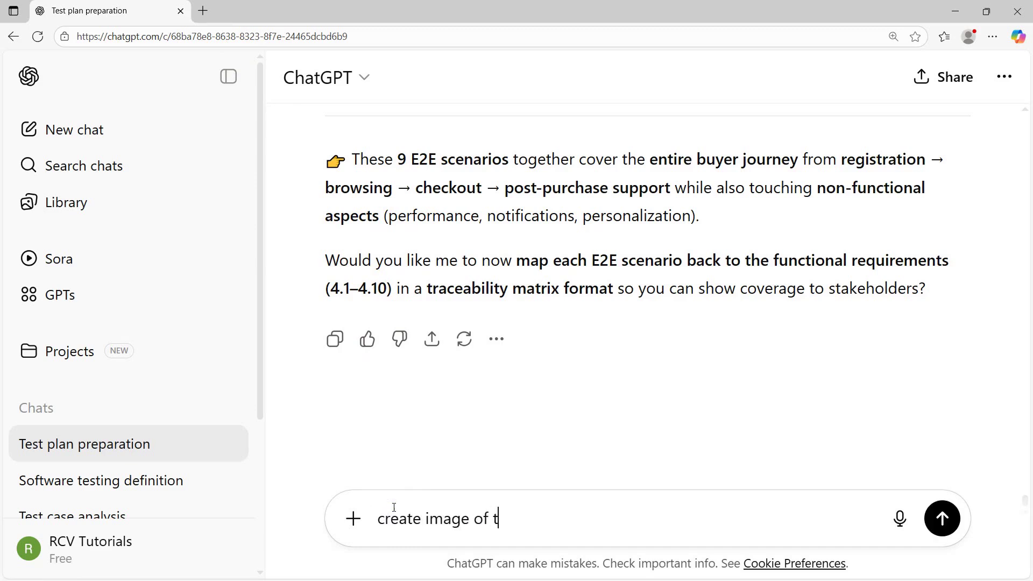
type("est pyramid")
key("Return")
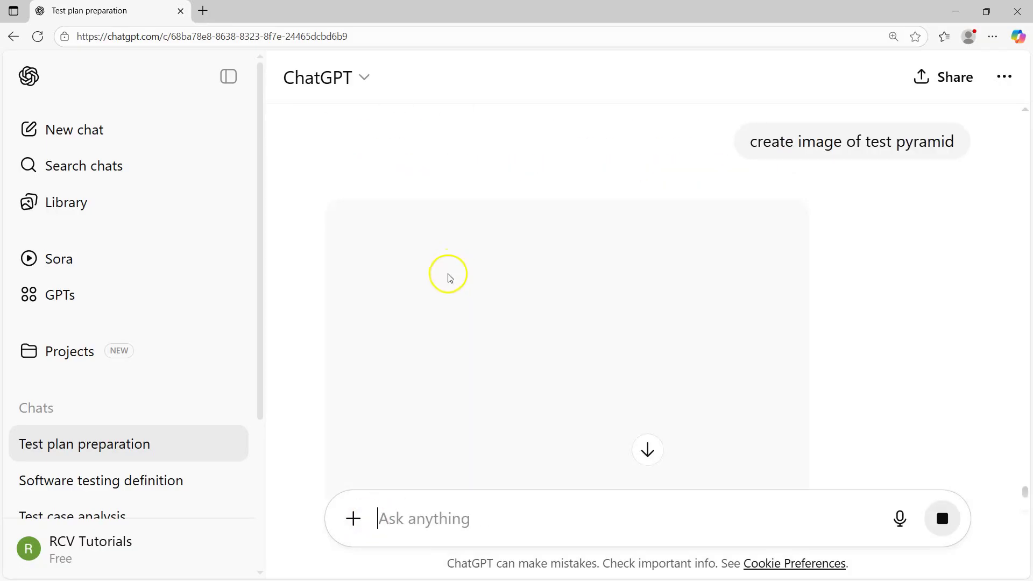
scroll(562, 312, "down", 4)
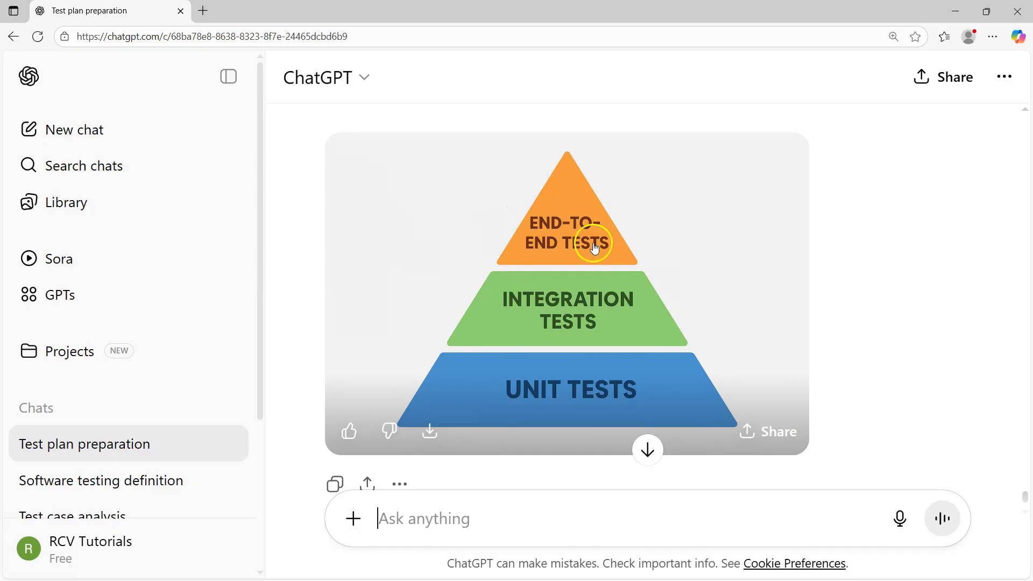
scroll(685, 327, "up", 5)
scroll(634, 322, "up", 10)
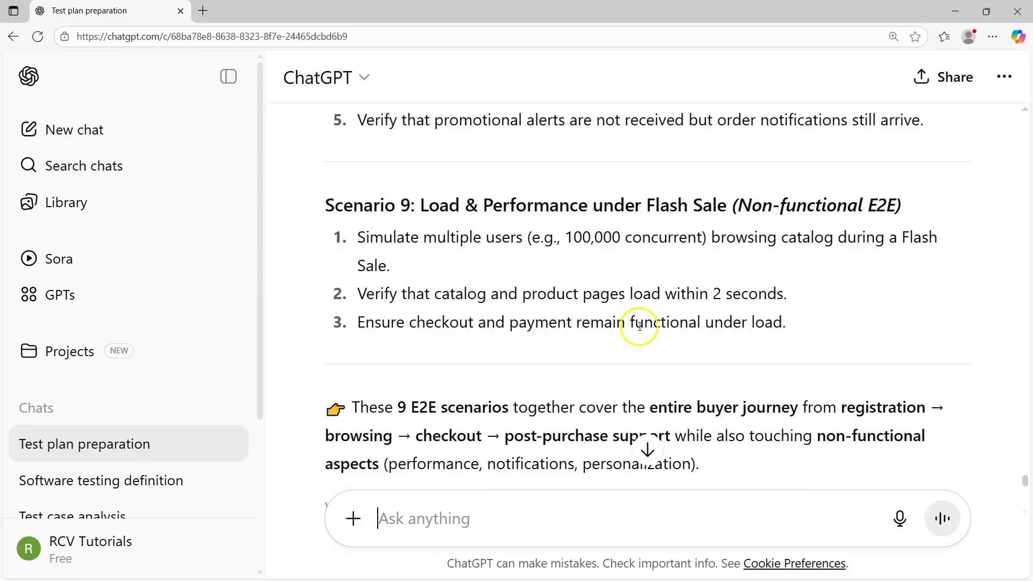
left_click_drag(375, 246, 666, 247)
scroll(666, 269, "down", 15)
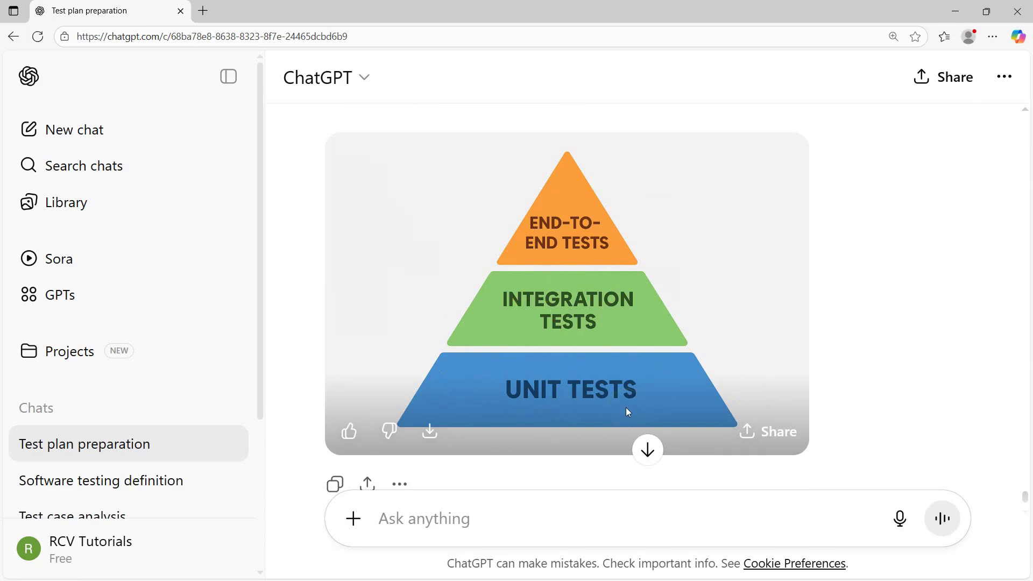
left_click_drag(604, 385, 542, 389)
scroll(505, 377, "down", 3)
scroll(504, 376, "up", 3)
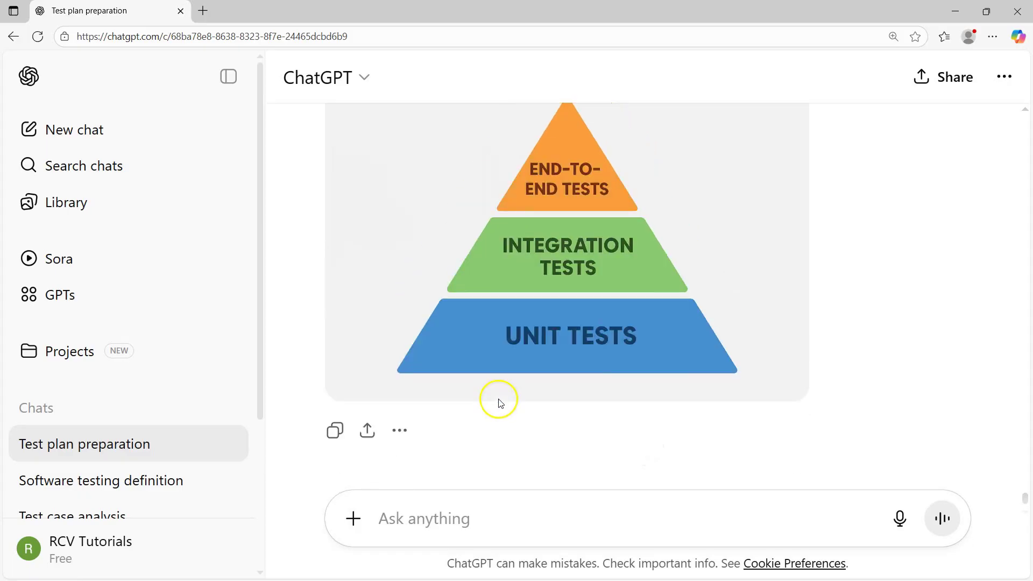
scroll(607, 330, "up", 10)
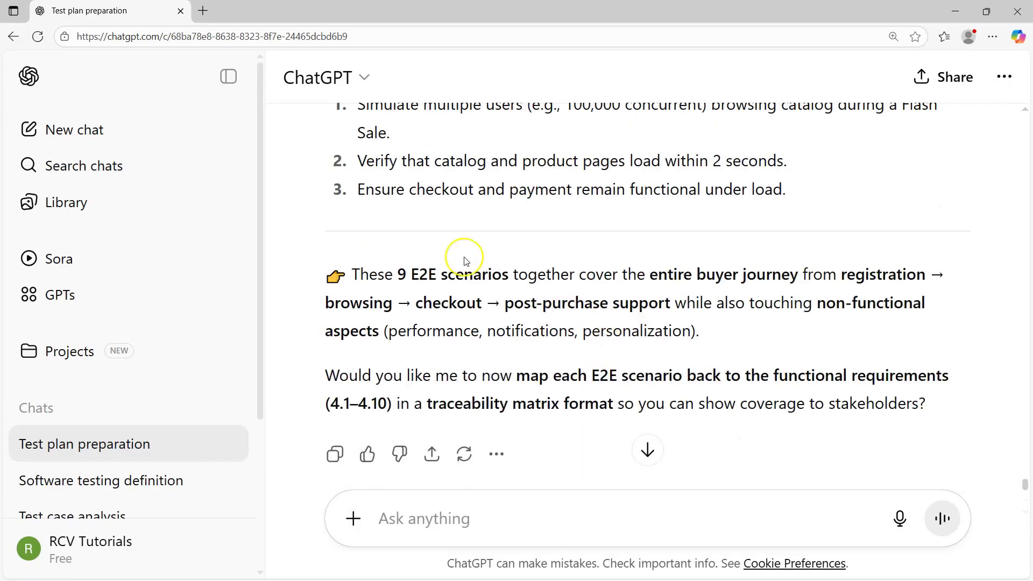
scroll(466, 298, "down", 10)
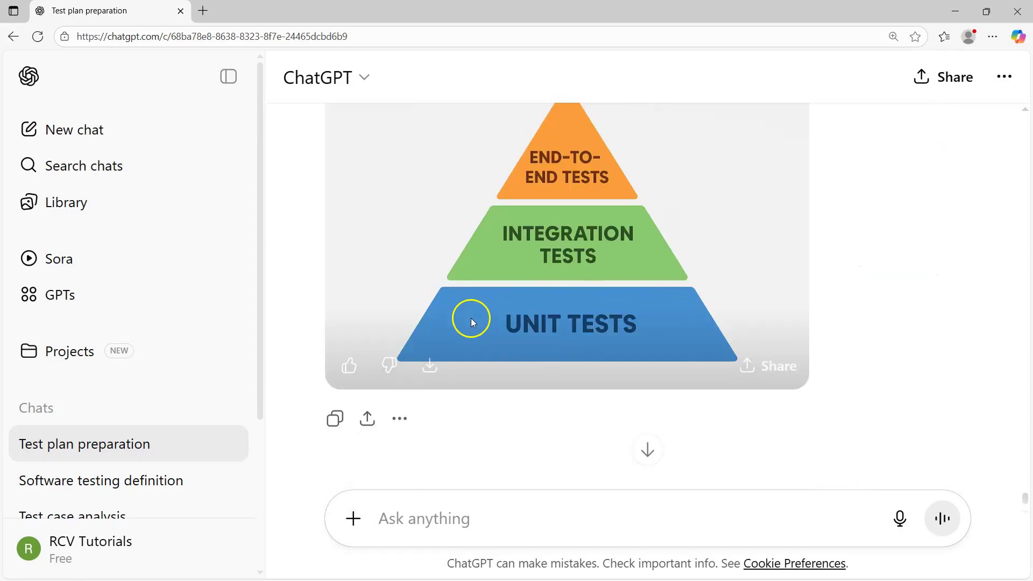
left_click(409, 512)
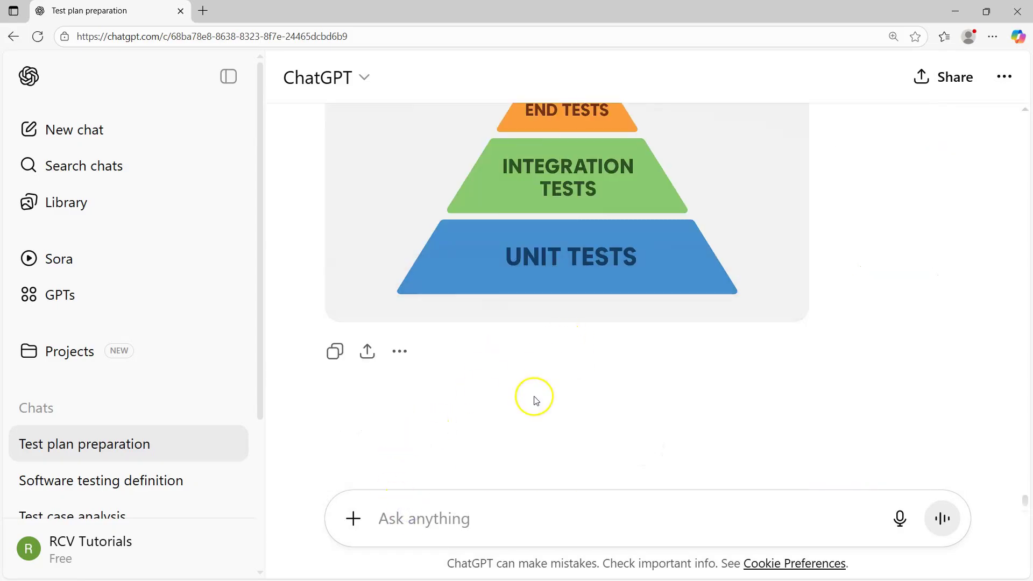
scroll(535, 400, "up", 2)
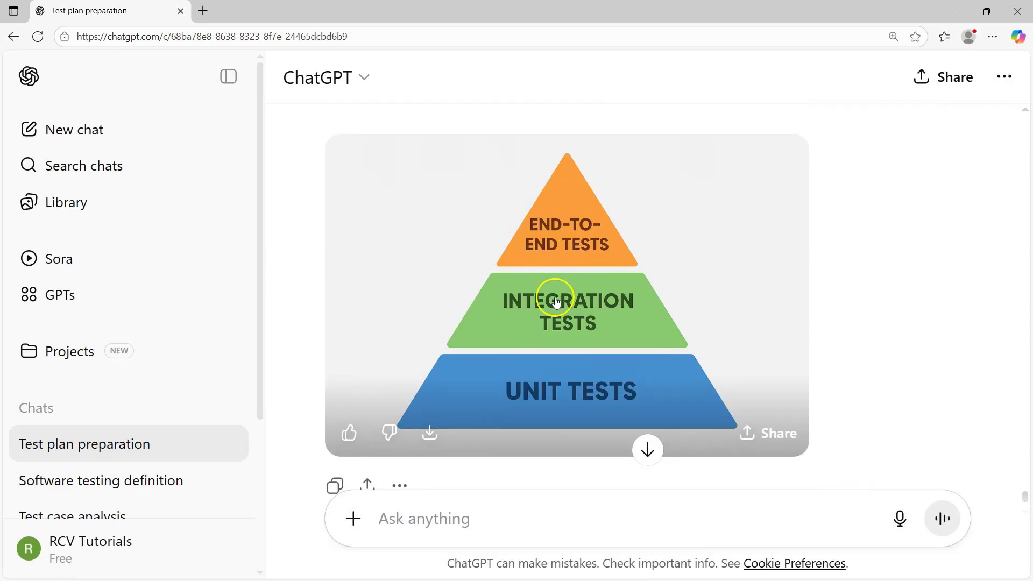
scroll(483, 412, "down", 2)
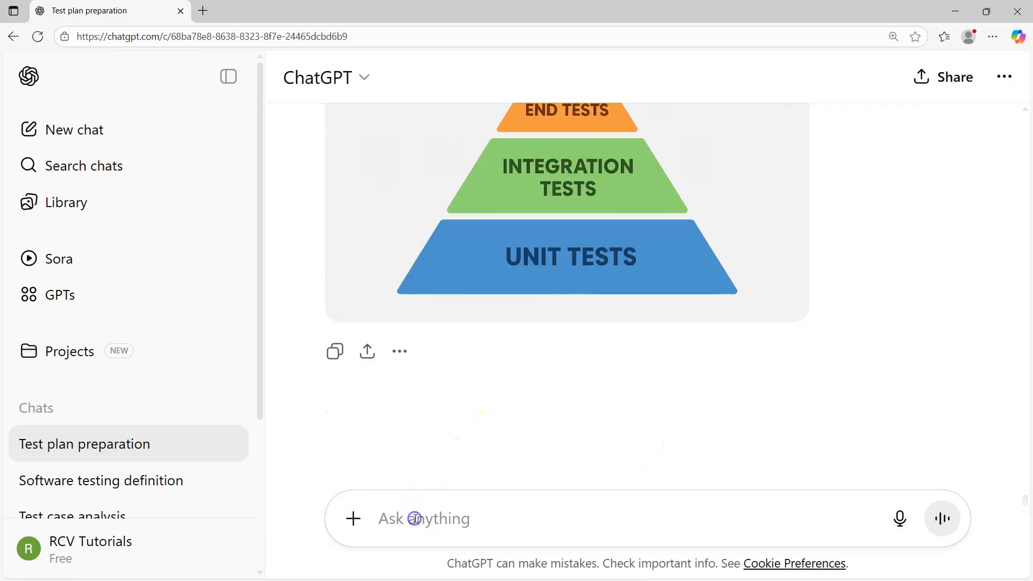
Ask which of the above test cases can be tested at integration layer versus UI automation
type("for the ab")
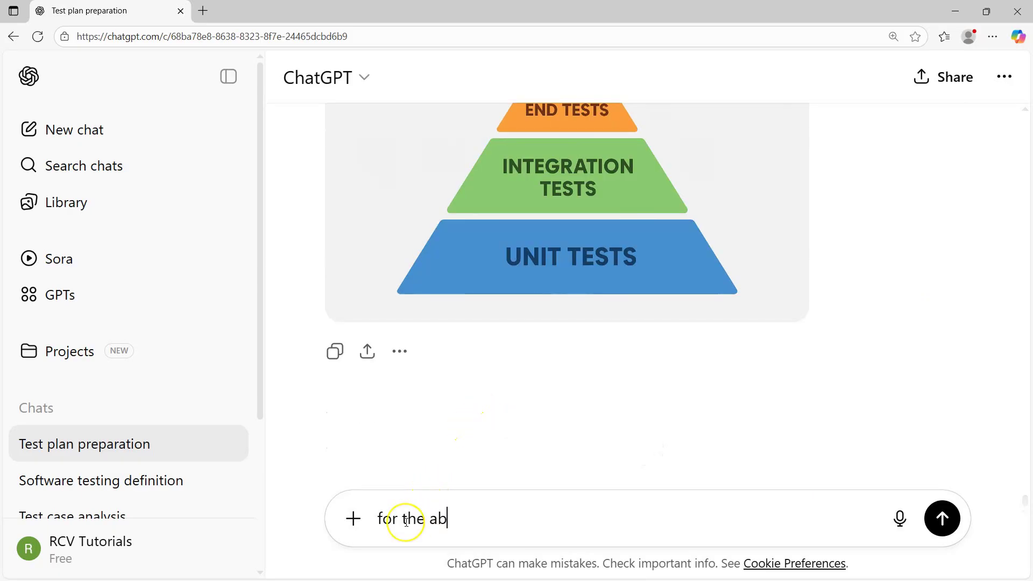
type("ove test cases")
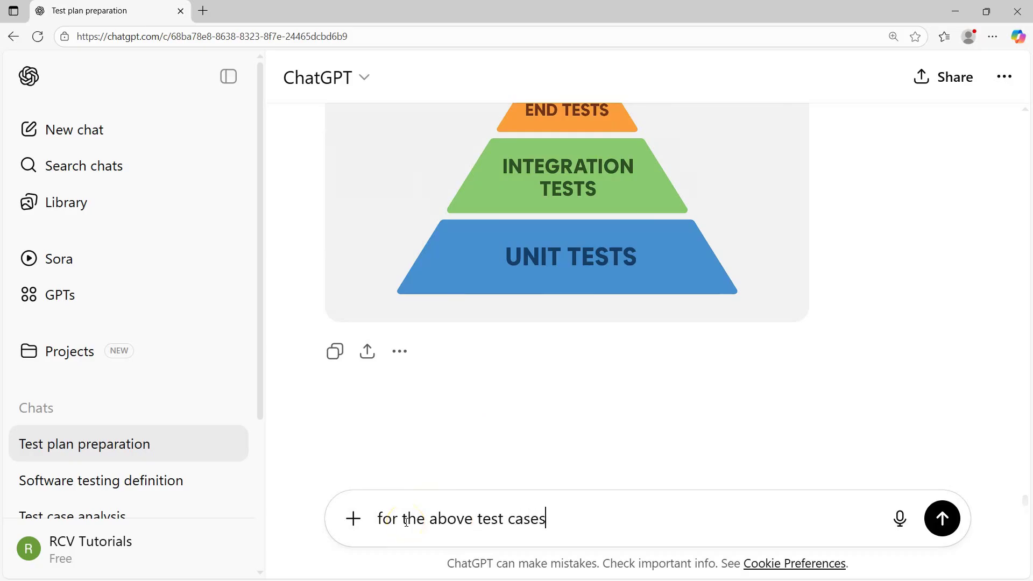
type(", suggest which can ")
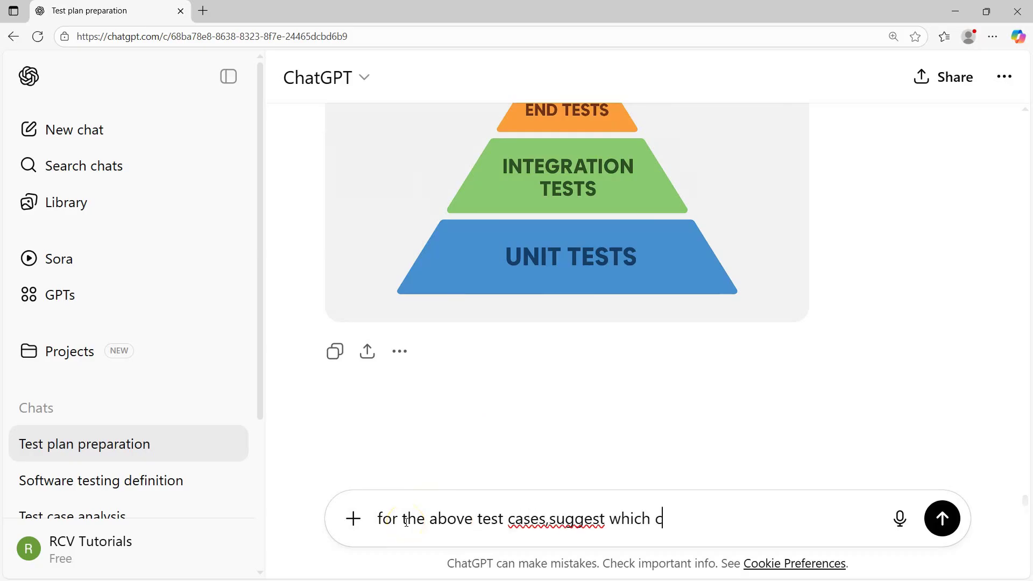
type("be tester")
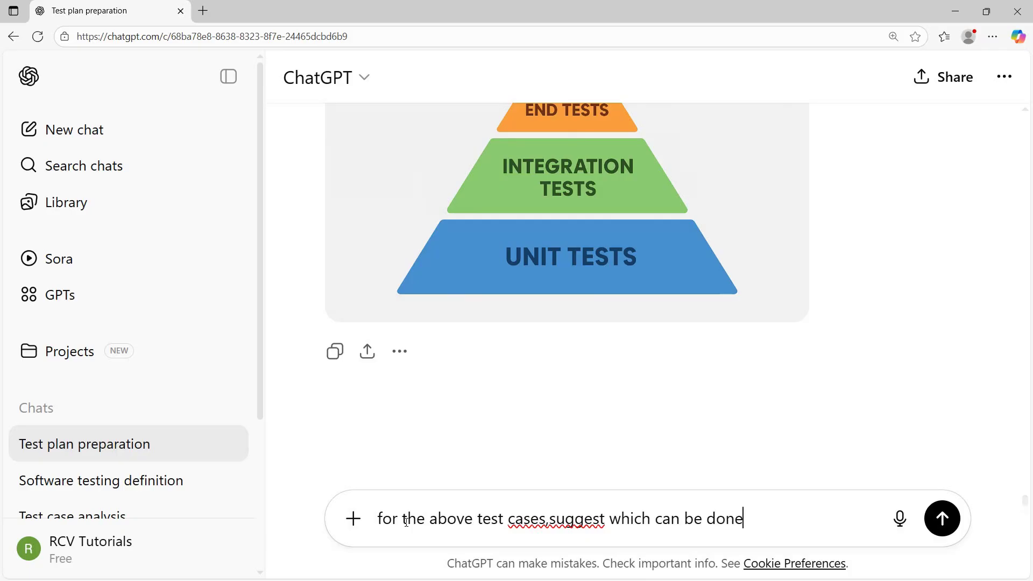
key("BackSpace")
type("d at i")
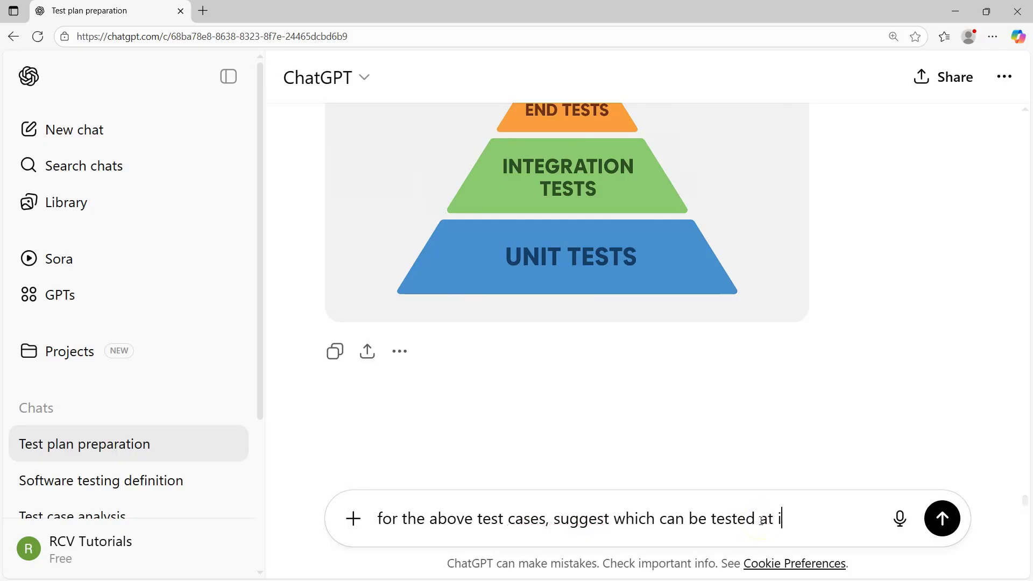
type("ntegration")
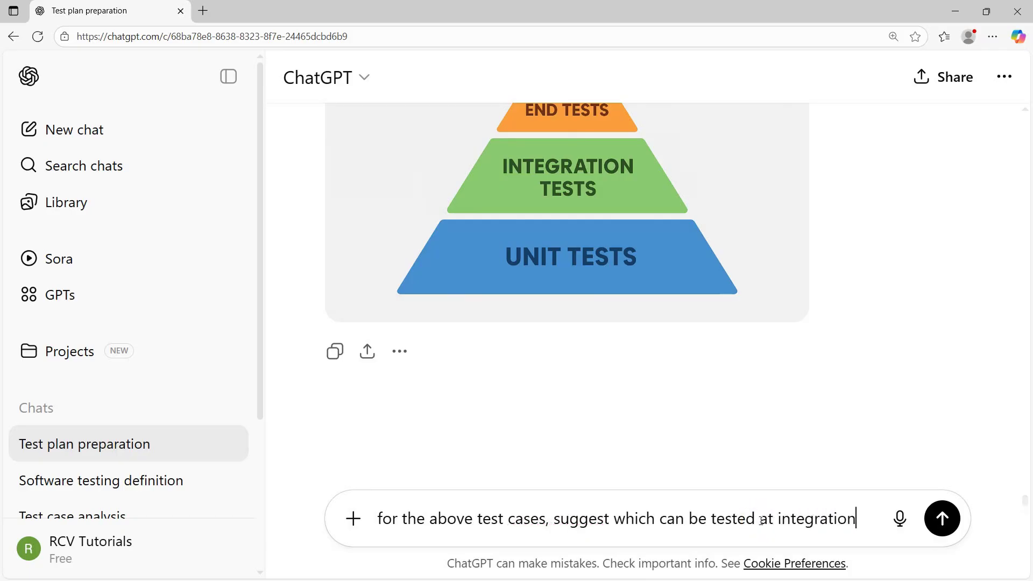
type(" layer and which can be ")
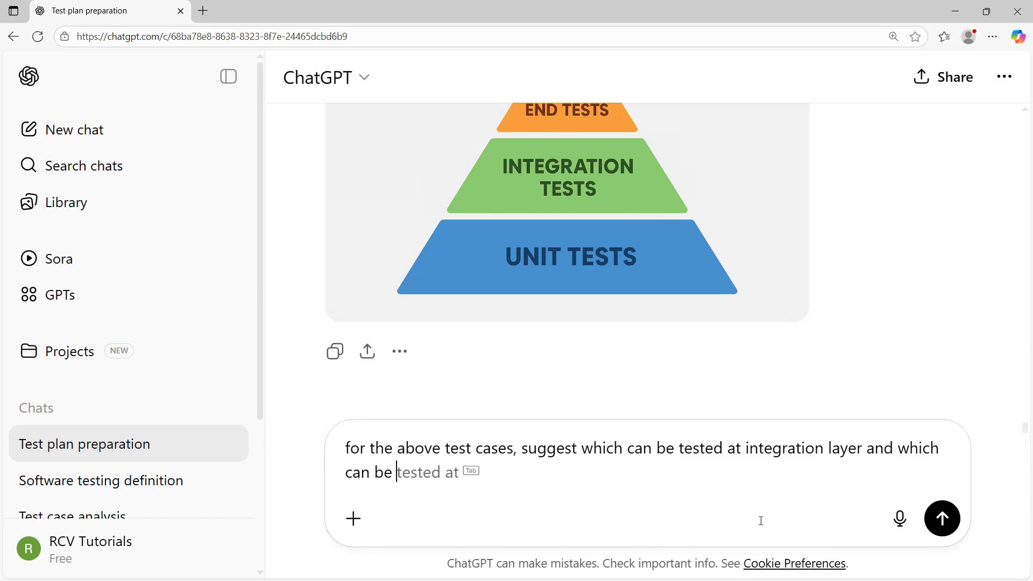
type("taken for ")
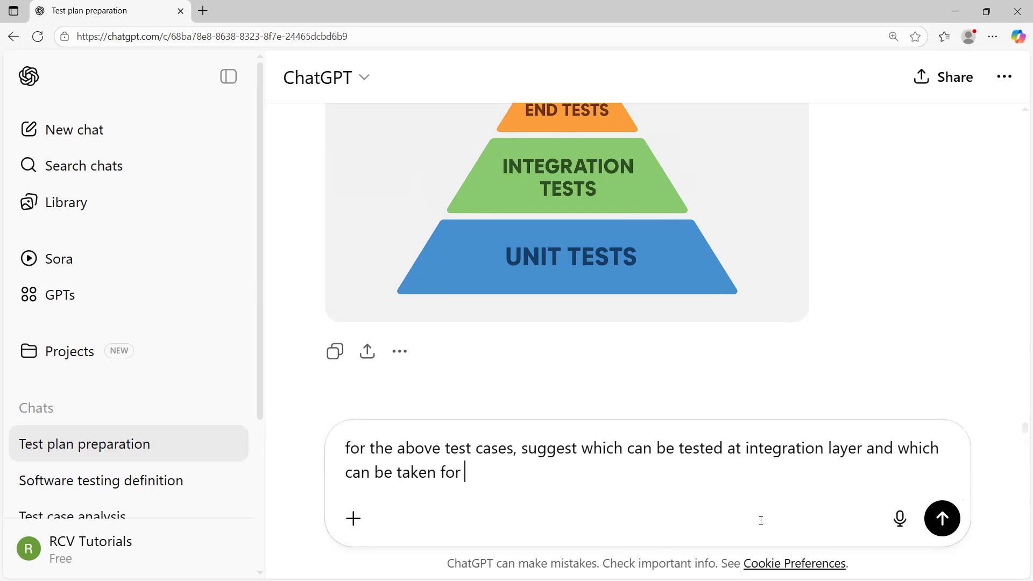
type("UI automation")
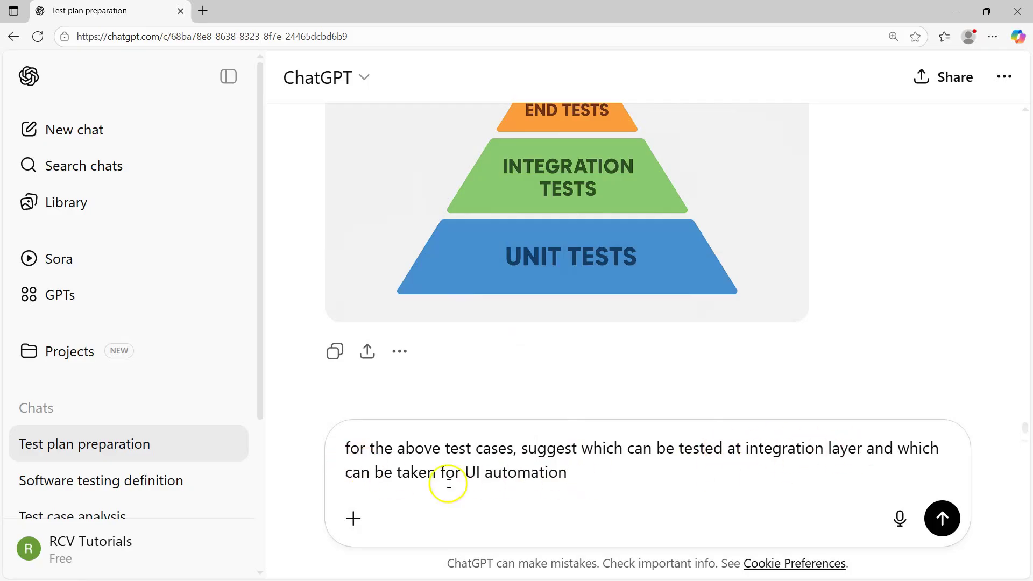
left_click_drag(583, 475, 343, 449)
key("Return")
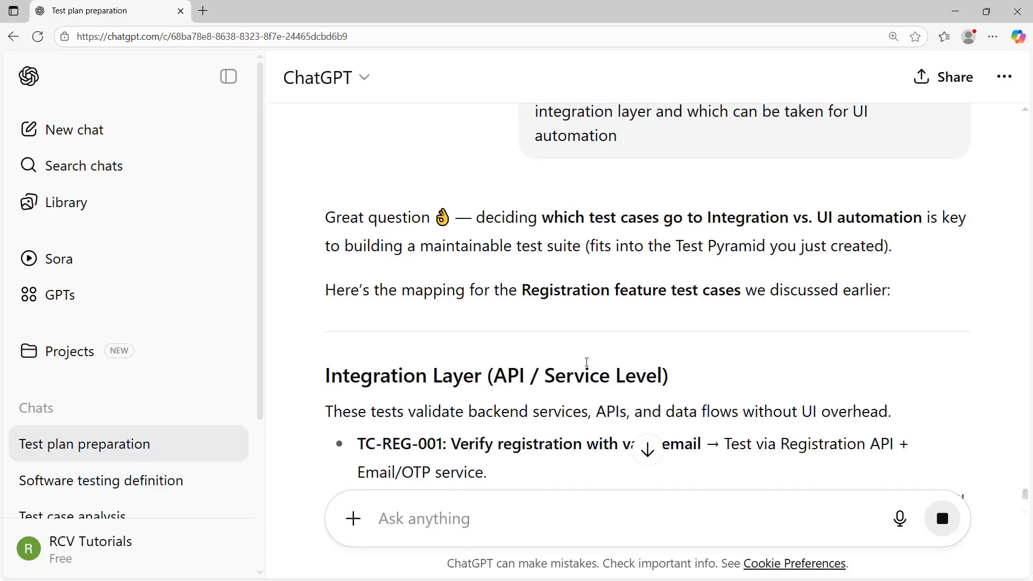
scroll(462, 375, "down", 2)
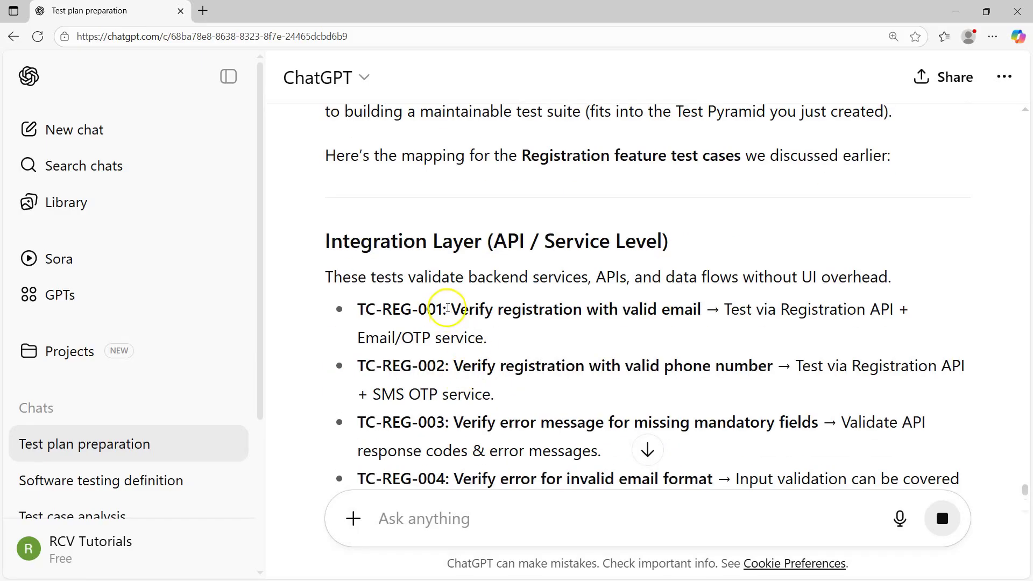
left_click_drag(450, 309, 706, 314)
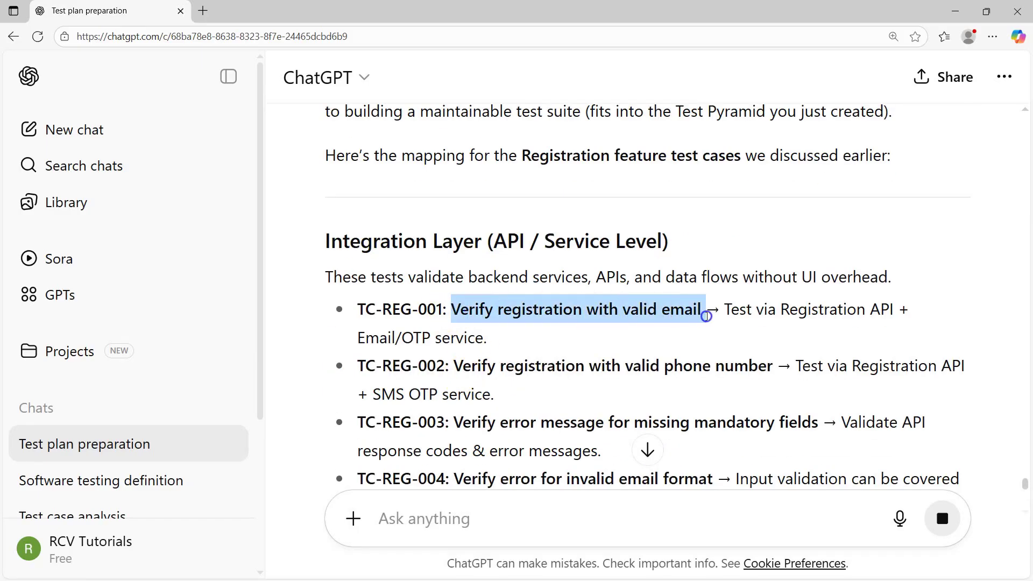
left_click_drag(897, 310, 722, 312)
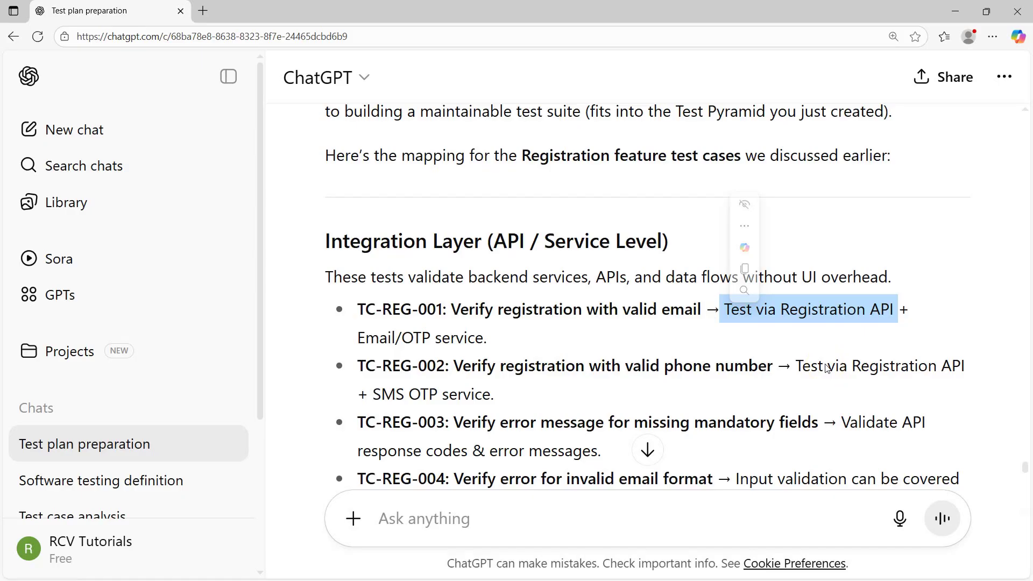
left_click(585, 228)
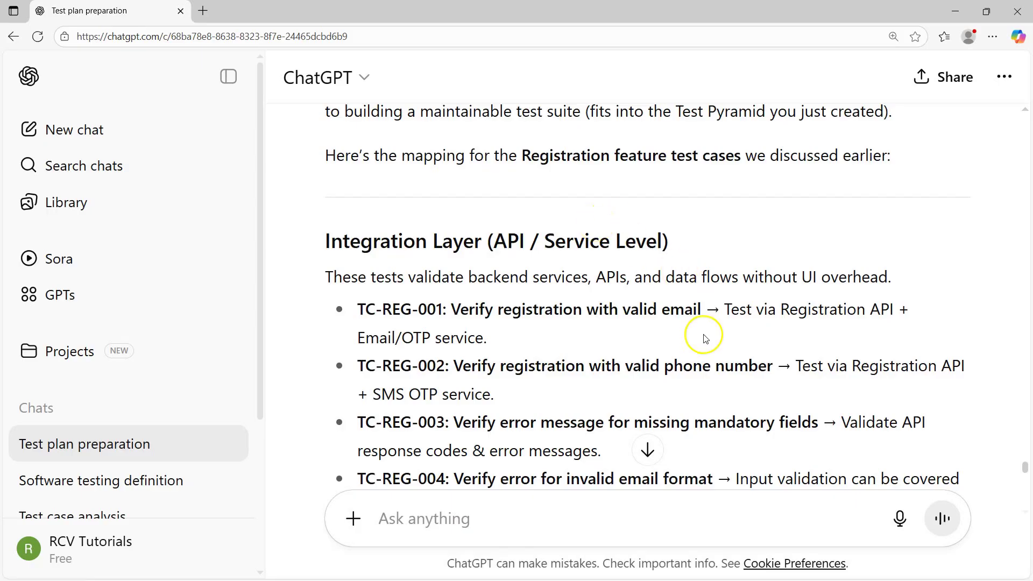
left_click_drag(723, 309, 893, 309)
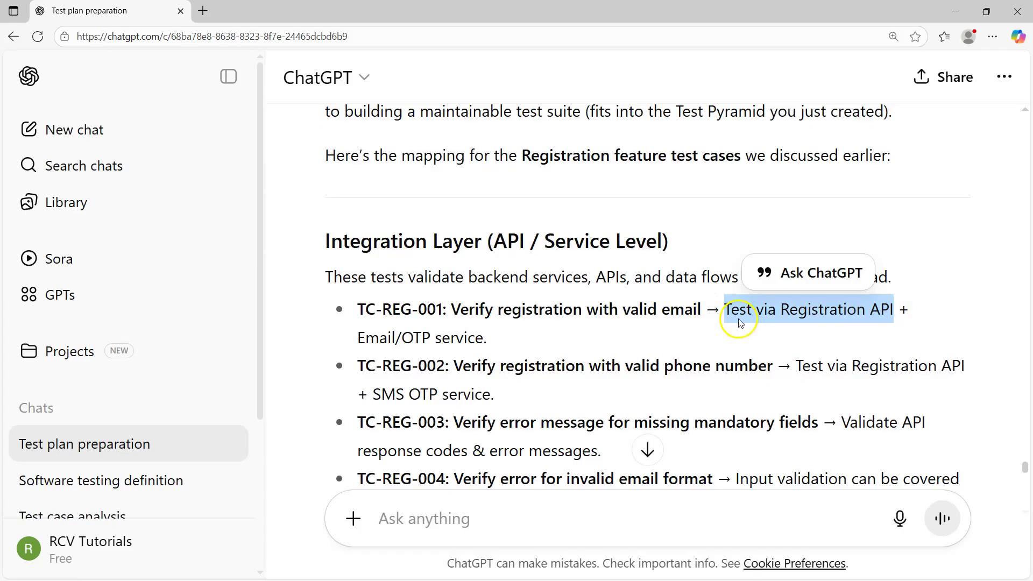
left_click_drag(358, 309, 700, 314)
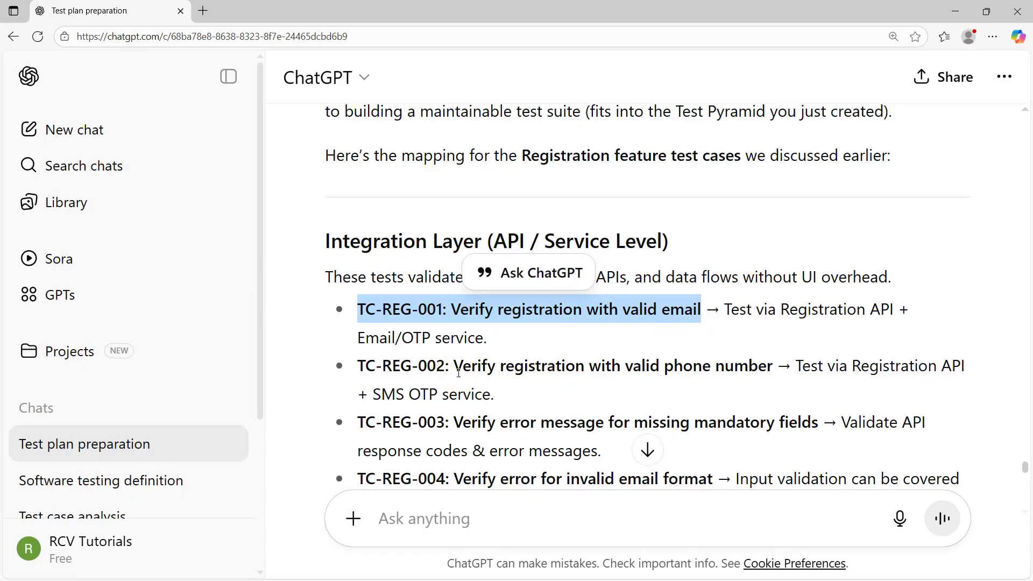
left_click_drag(455, 366, 770, 378)
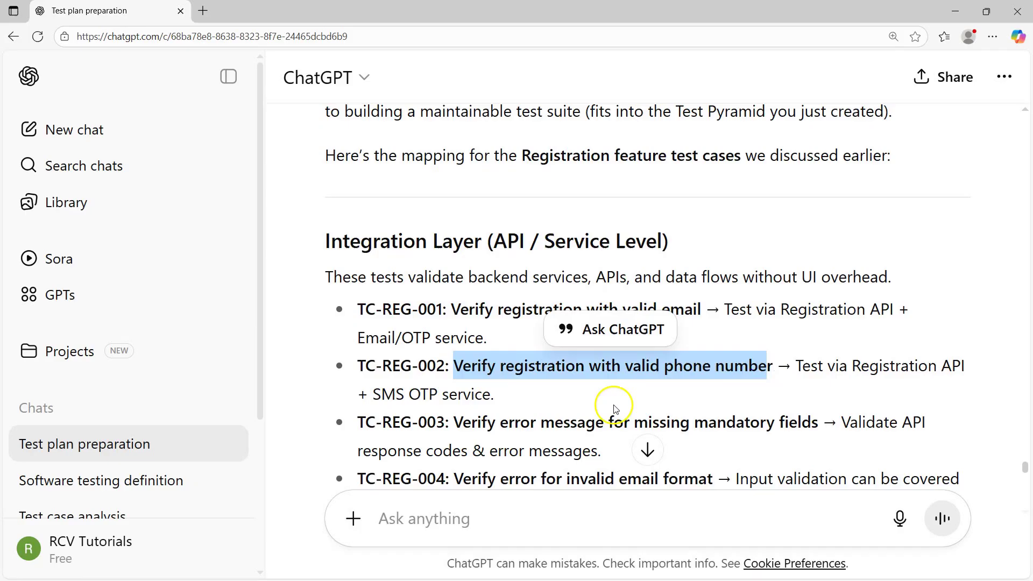
left_click(553, 374)
scroll(430, 306, "down", 3)
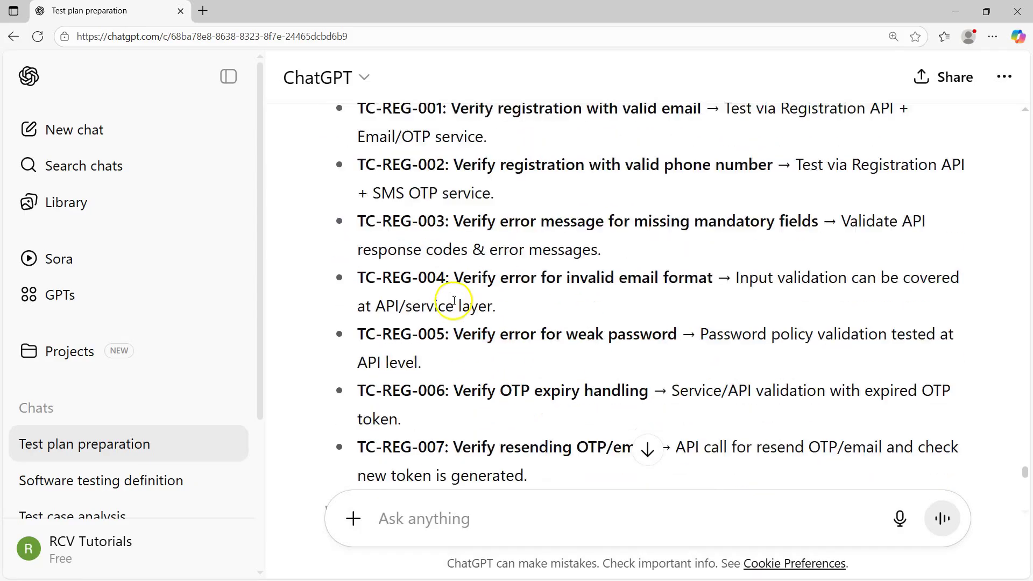
scroll(403, 285, "up", 2)
left_click_drag(323, 208, 721, 359)
left_click(591, 232)
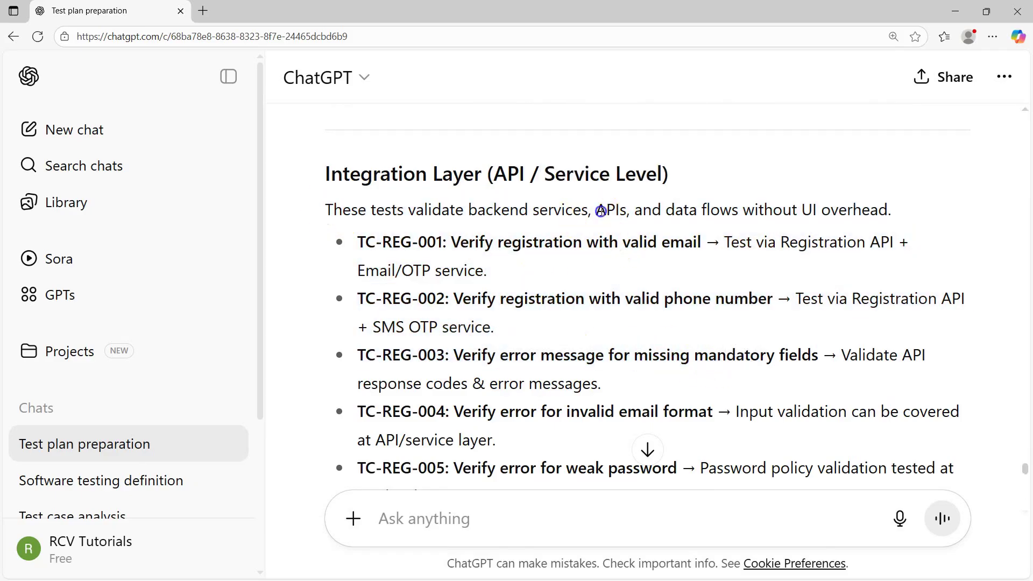
left_click_drag(597, 210, 867, 261)
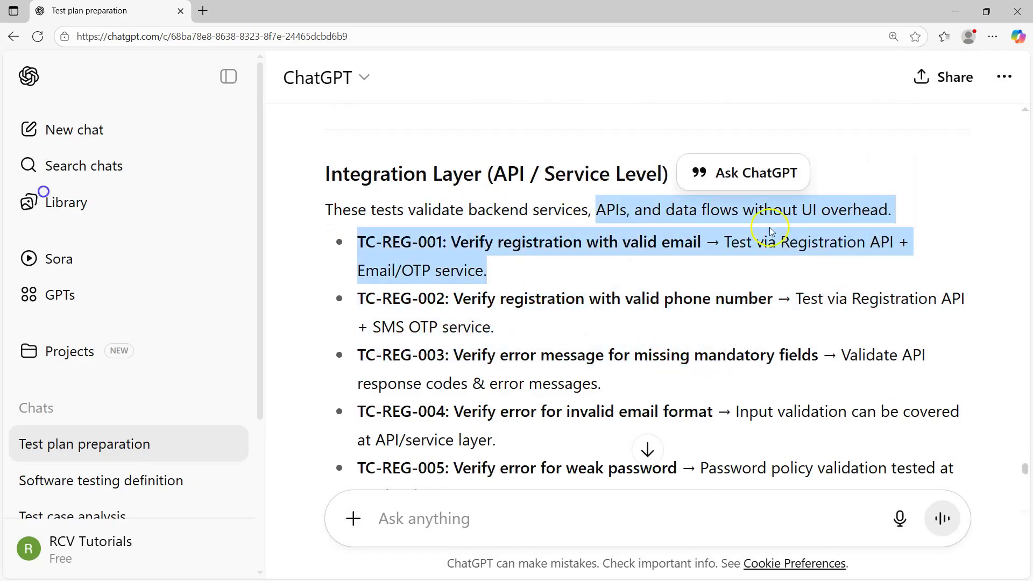
left_click(811, 260)
scroll(482, 247, "down", 2)
left_click_drag(454, 222, 801, 259)
left_click(804, 258)
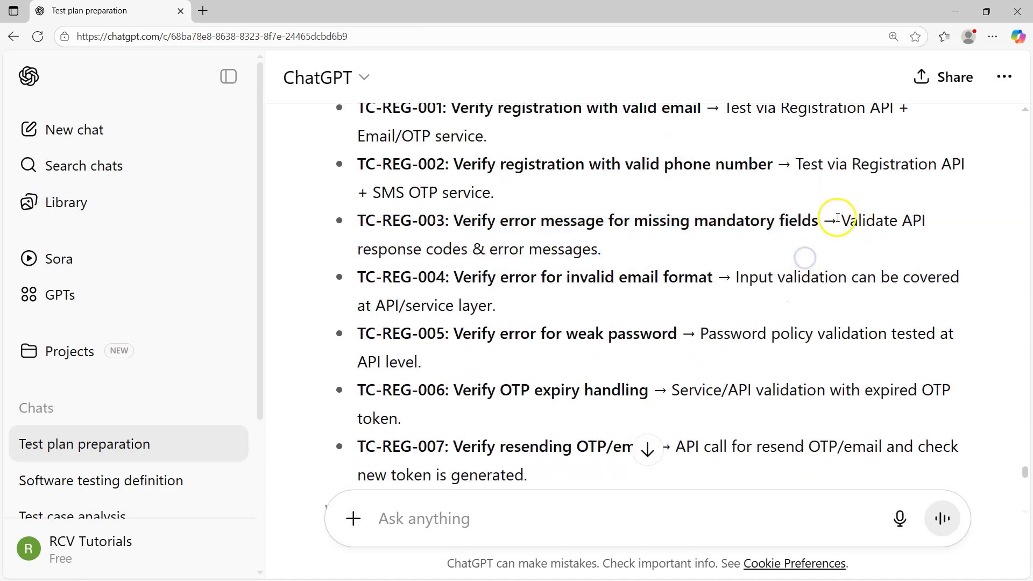
left_click_drag(840, 220, 926, 220)
left_click_drag(358, 251, 602, 249)
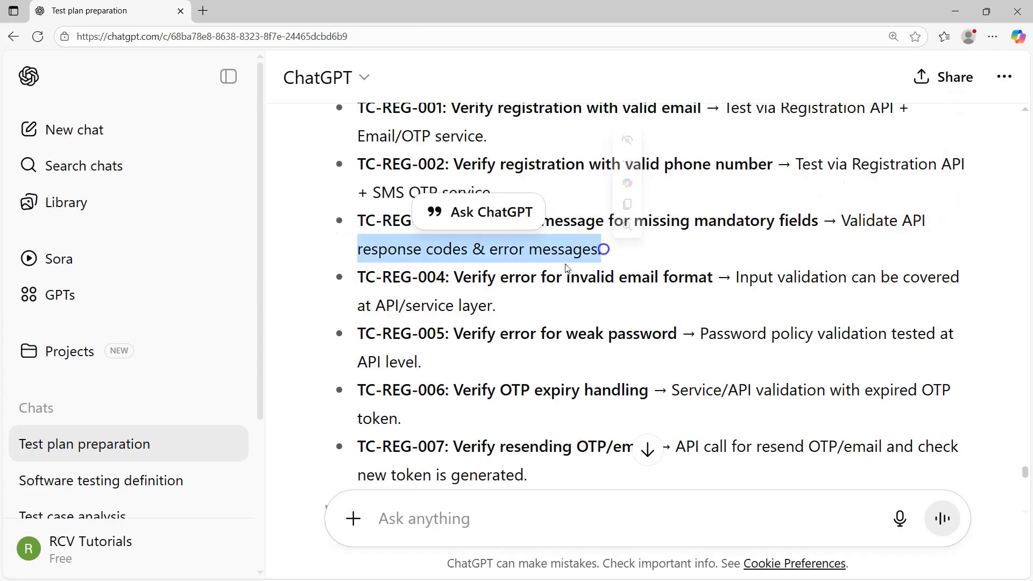
left_click_drag(735, 276, 484, 305)
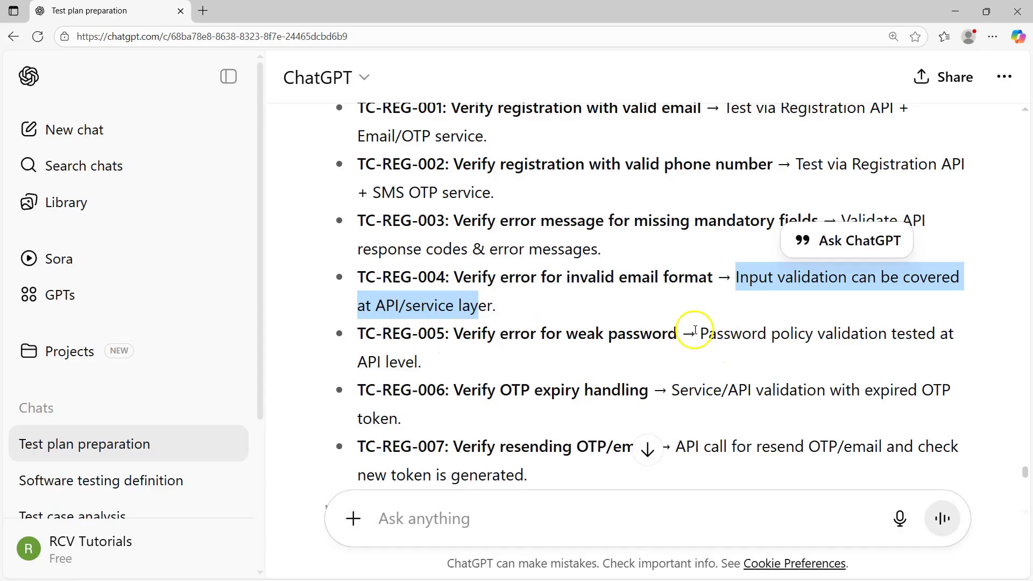
left_click_drag(697, 334, 754, 362)
left_click(393, 380)
scroll(430, 339, "down", 5)
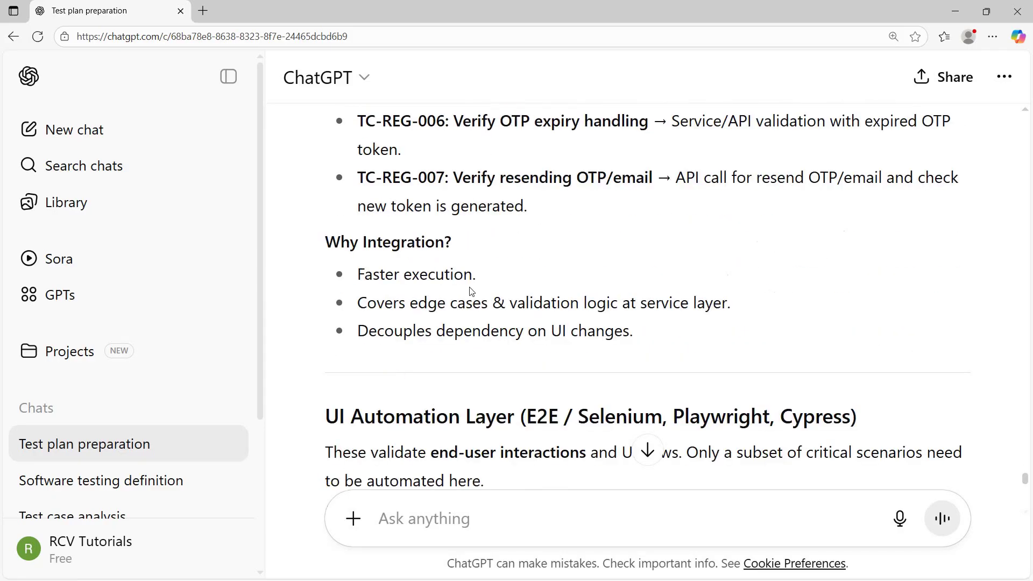
scroll(585, 226, "up", 3)
left_click_drag(672, 254, 678, 339)
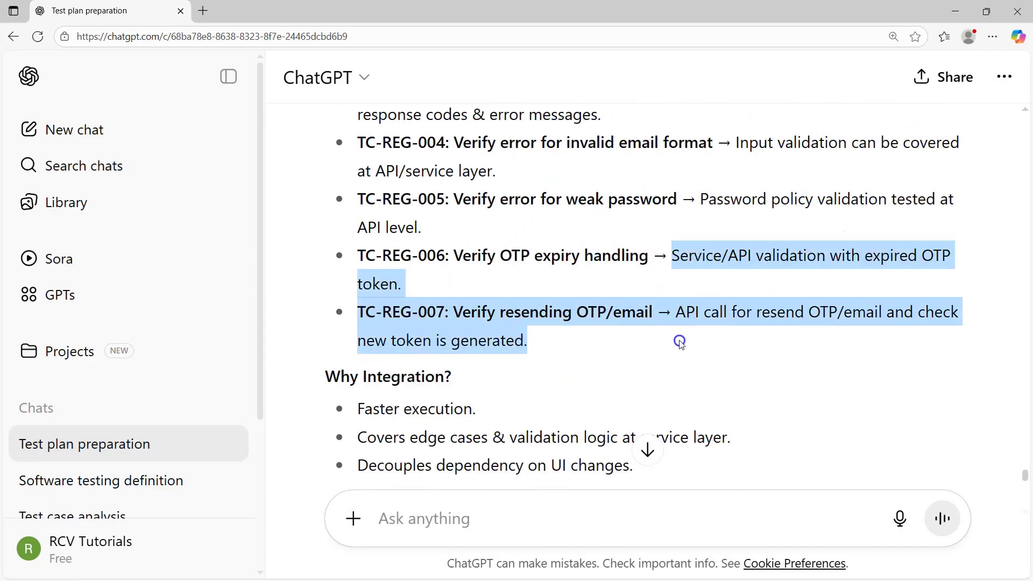
left_click(574, 356)
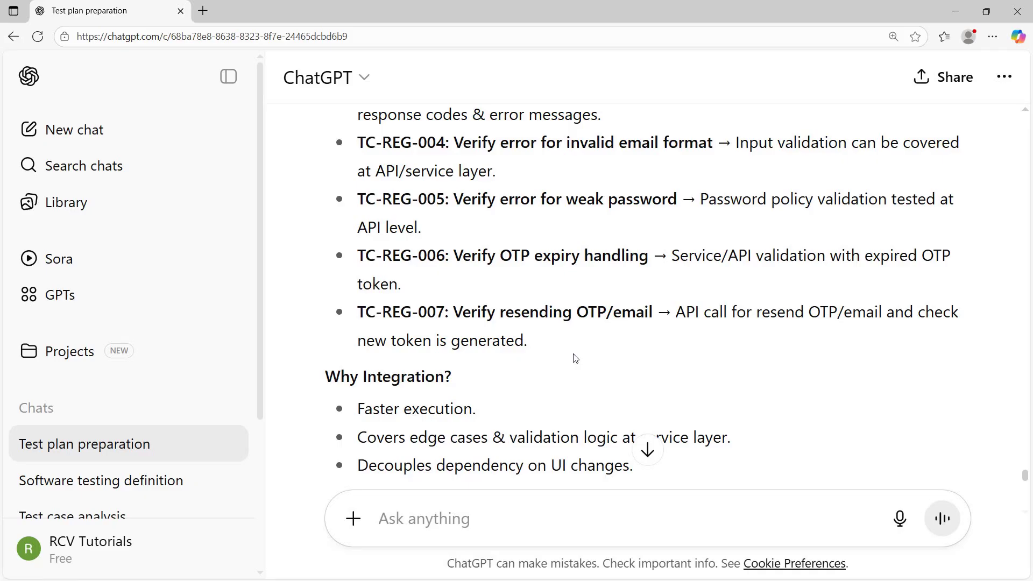
left_click_drag(570, 355, 357, 138)
left_click(473, 277)
left_click(546, 342)
left_click_drag(539, 347, 348, 152)
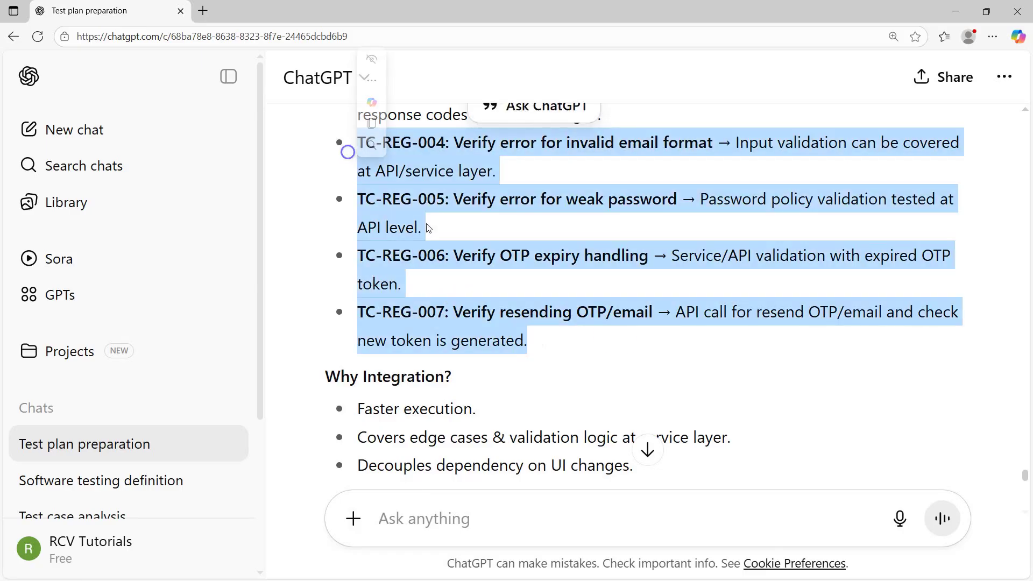
left_click(603, 341)
scroll(559, 422, "up", 8)
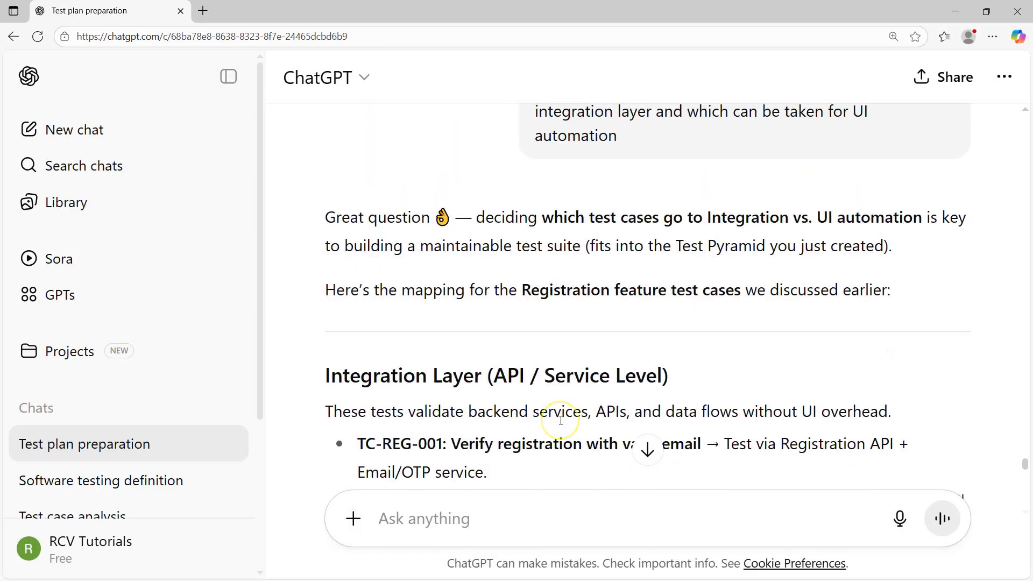
scroll(560, 420, "up", 6)
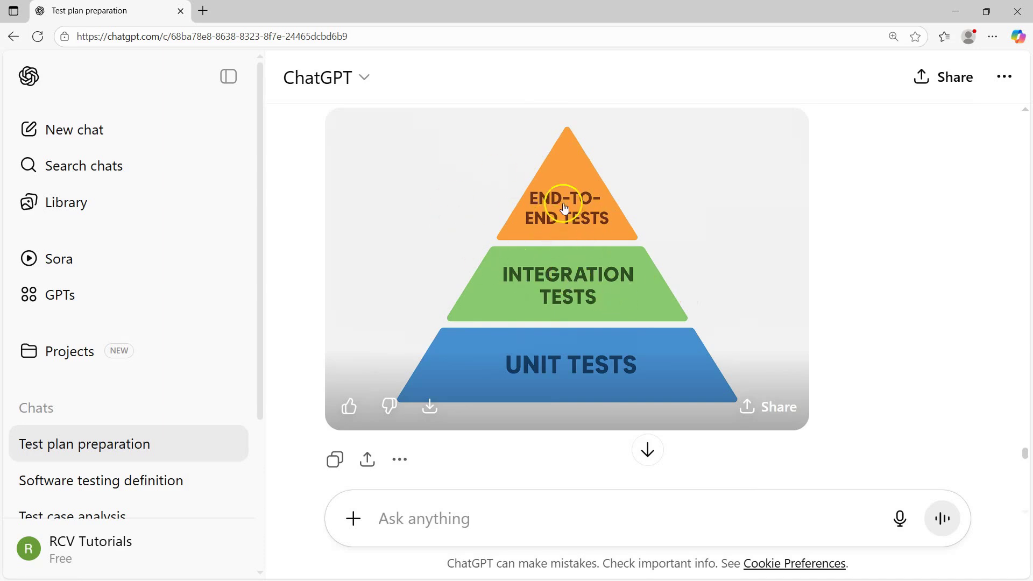
scroll(657, 295, "down", 5)
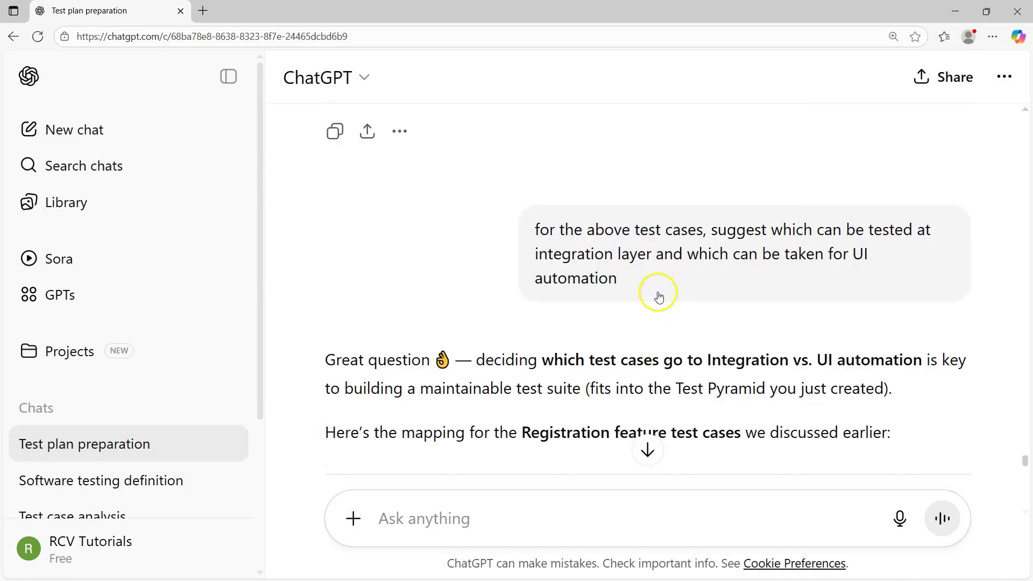
scroll(632, 352, "down", 2)
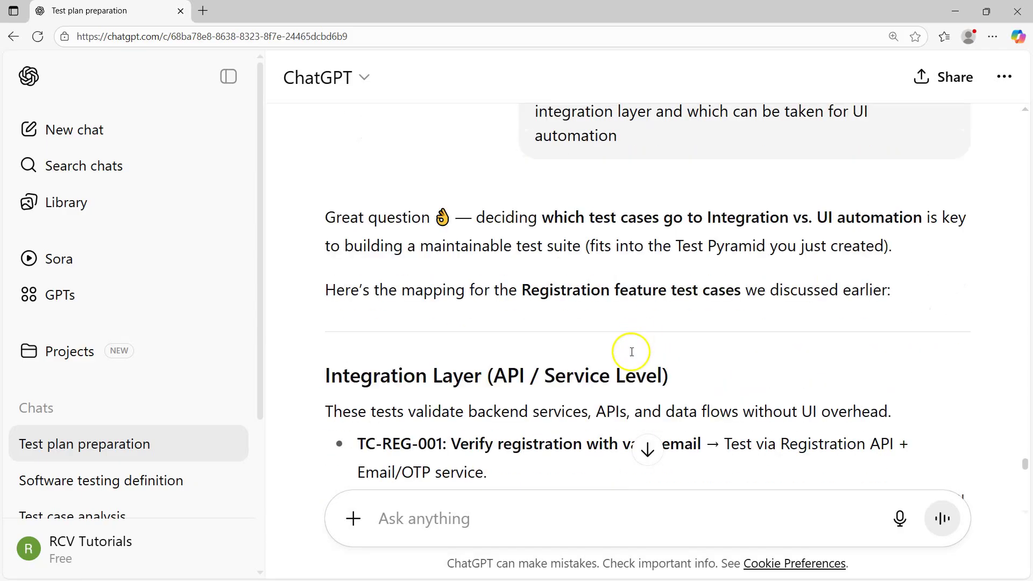
scroll(632, 355, "down", 2)
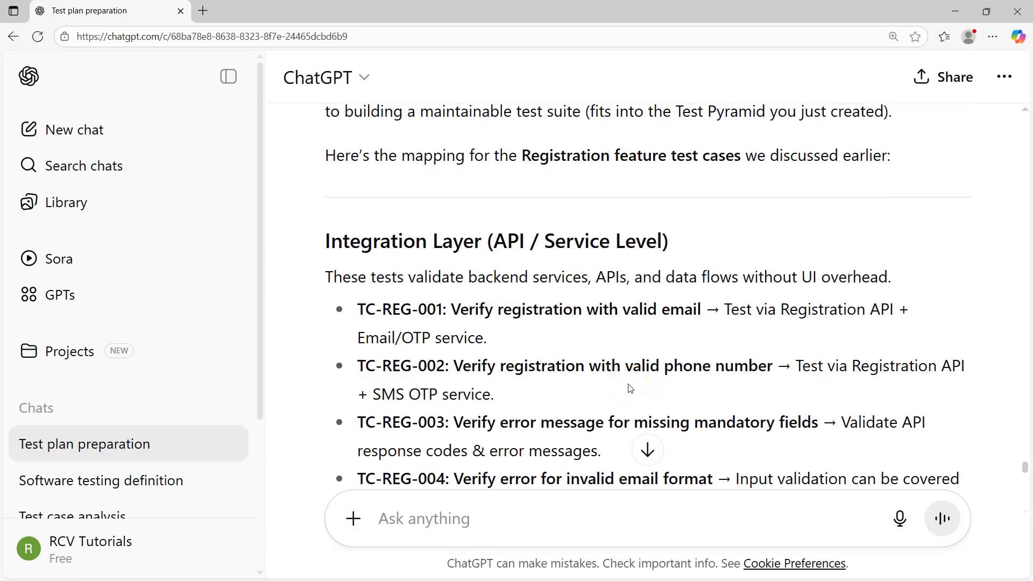
scroll(630, 388, "down", 6)
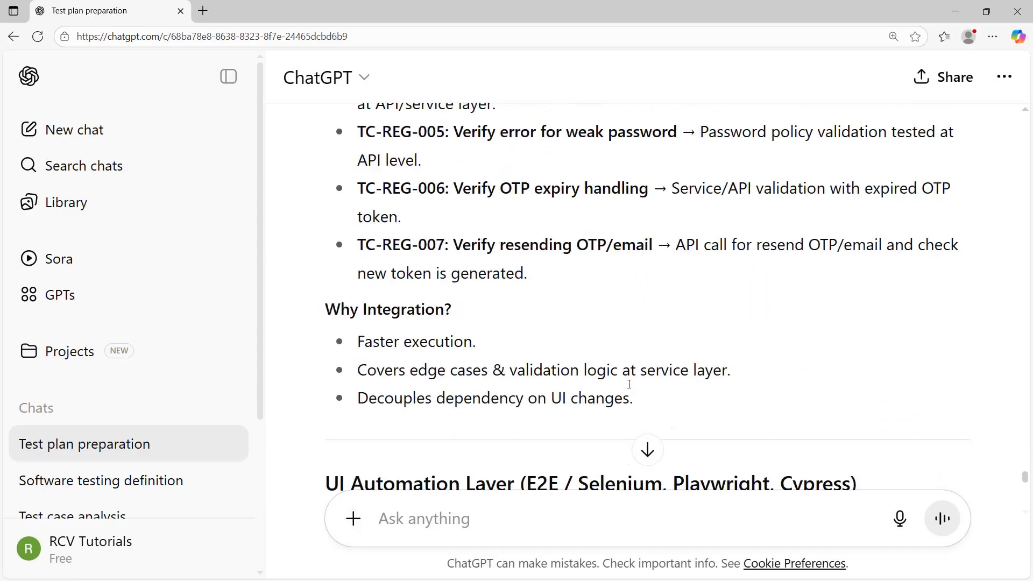
scroll(539, 339, "down", 1)
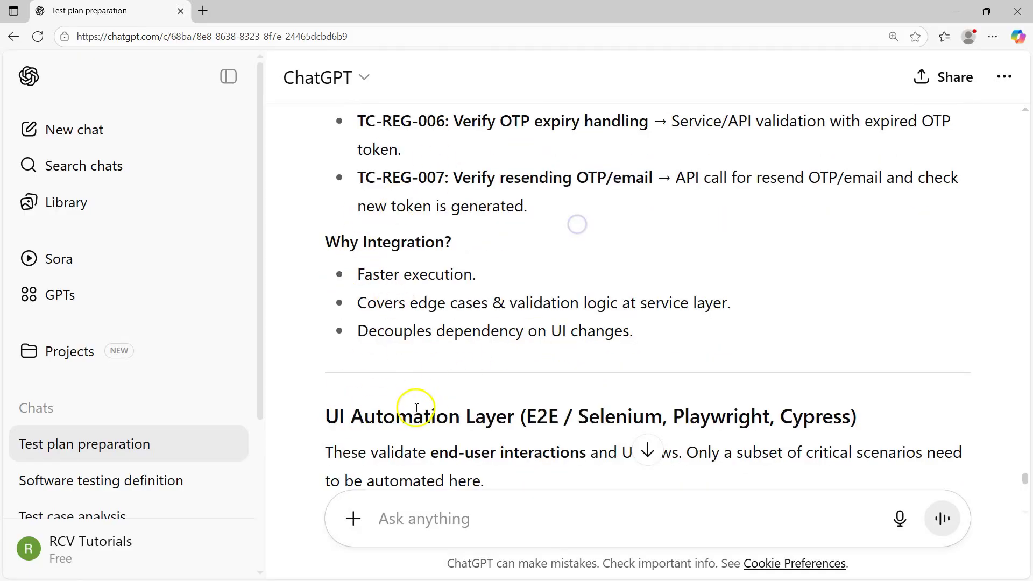
scroll(387, 327, "down", 3)
left_click_drag(526, 214, 856, 223)
left_click(719, 225)
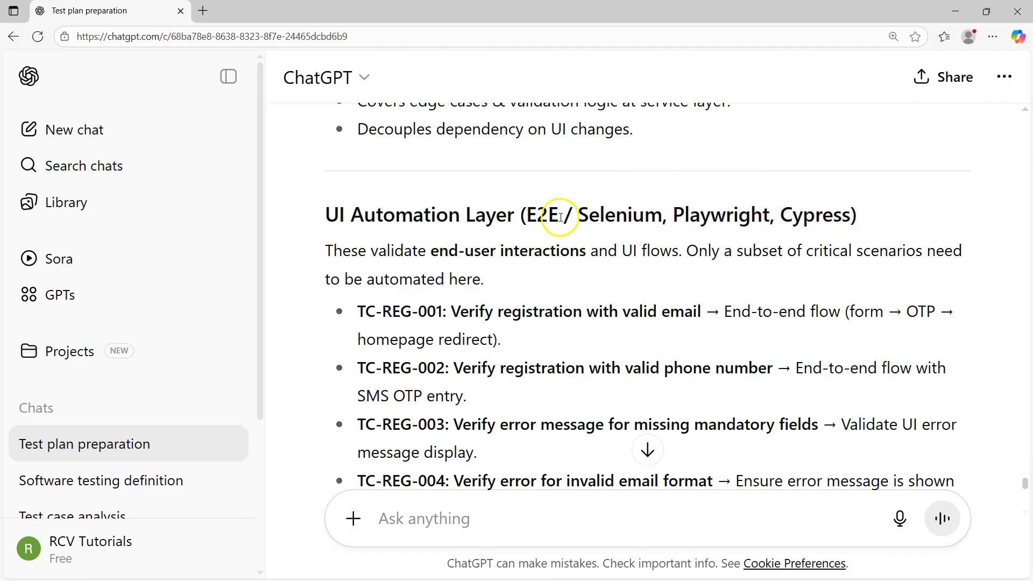
left_click_drag(353, 307, 668, 340)
left_click(683, 338)
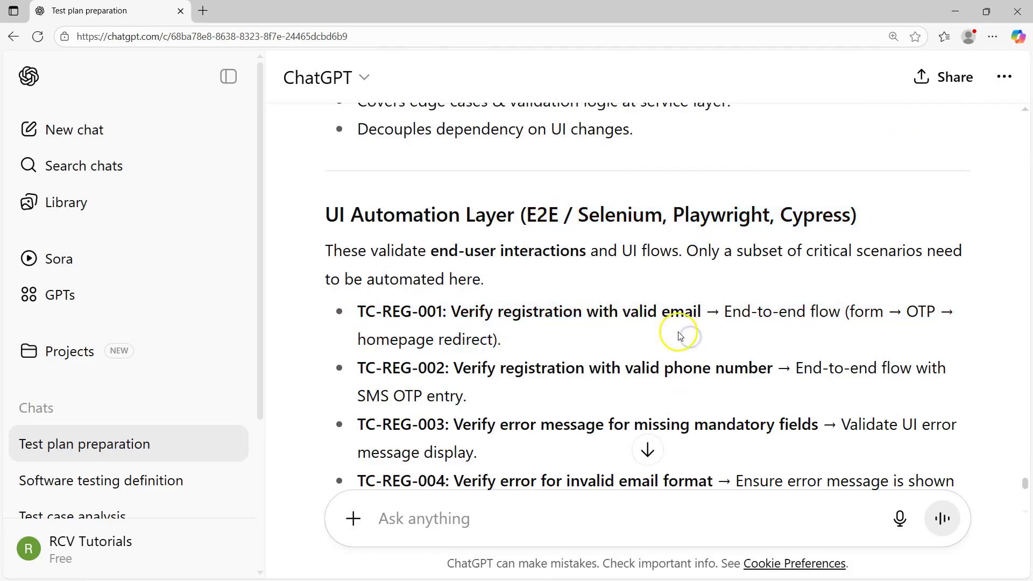
scroll(430, 242, "down", 2)
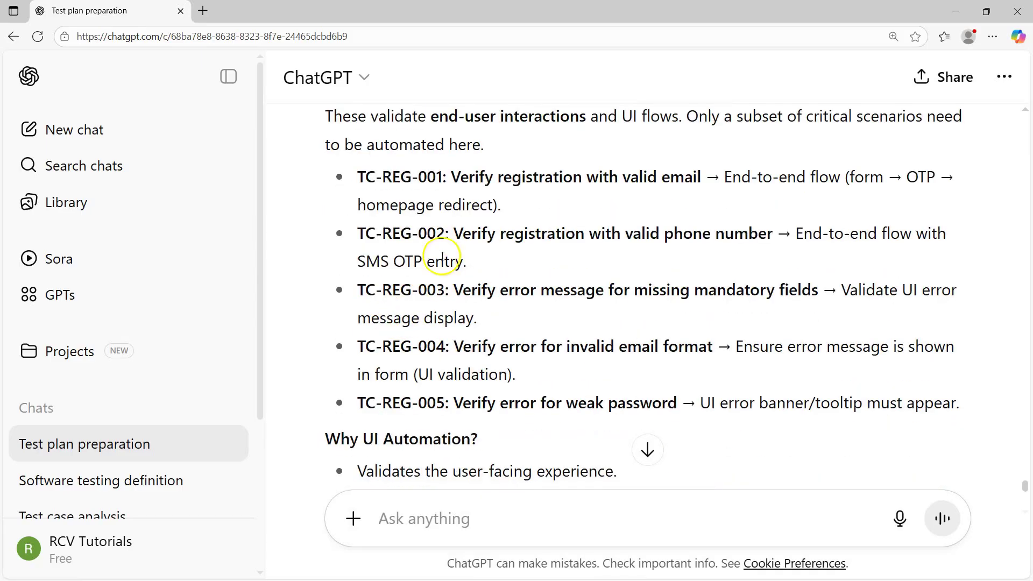
left_click_drag(437, 233, 693, 415)
scroll(491, 405, "down", 4)
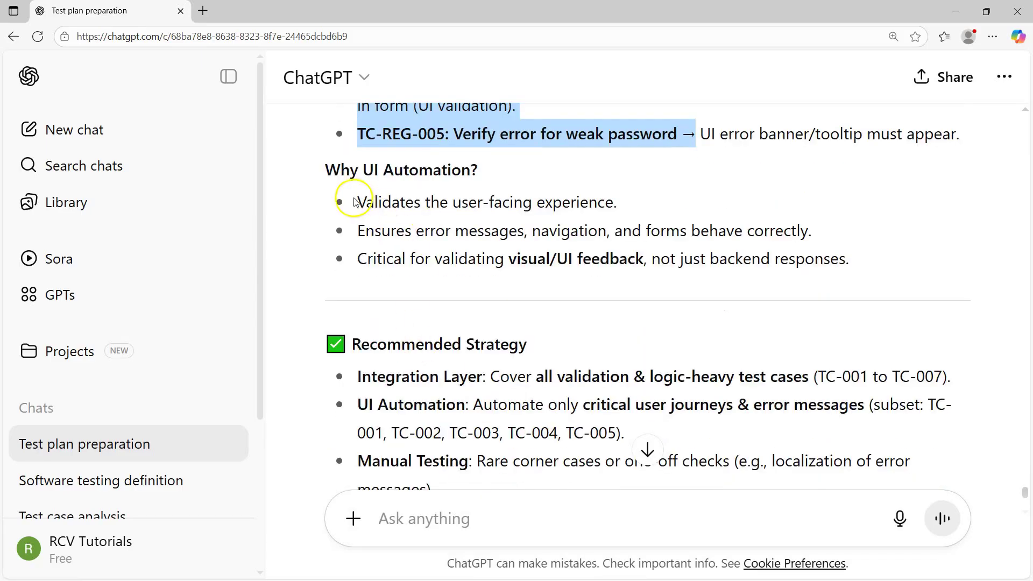
scroll(466, 369, "up", 5)
left_click(466, 369)
left_click_drag(347, 244, 785, 469)
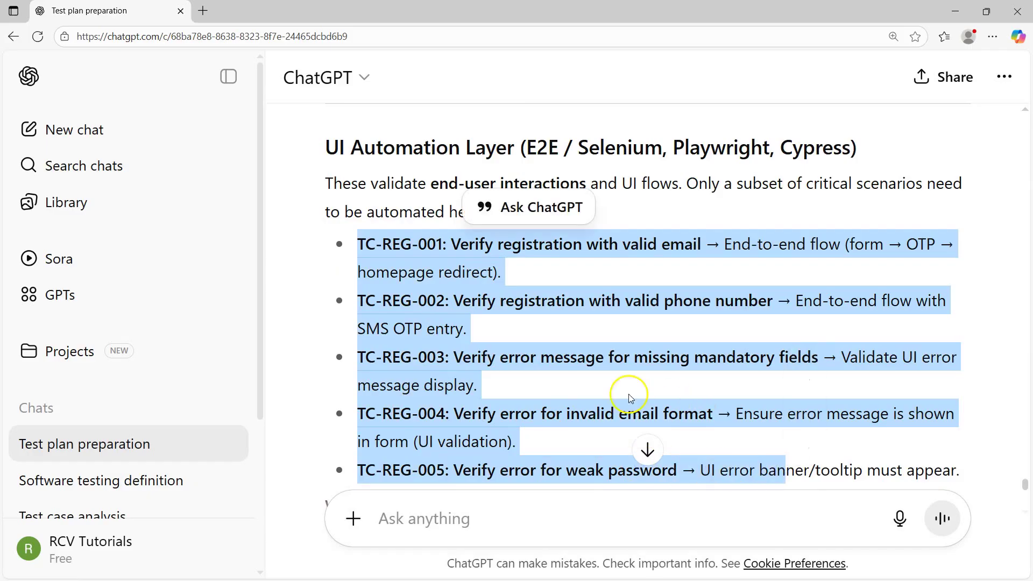
left_click(464, 356)
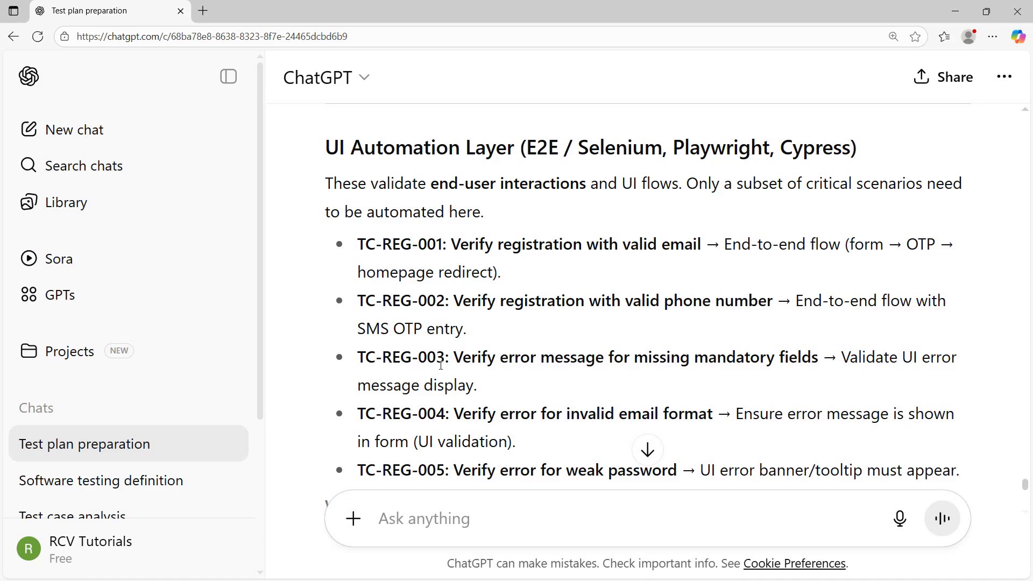
scroll(698, 329, "up", 6)
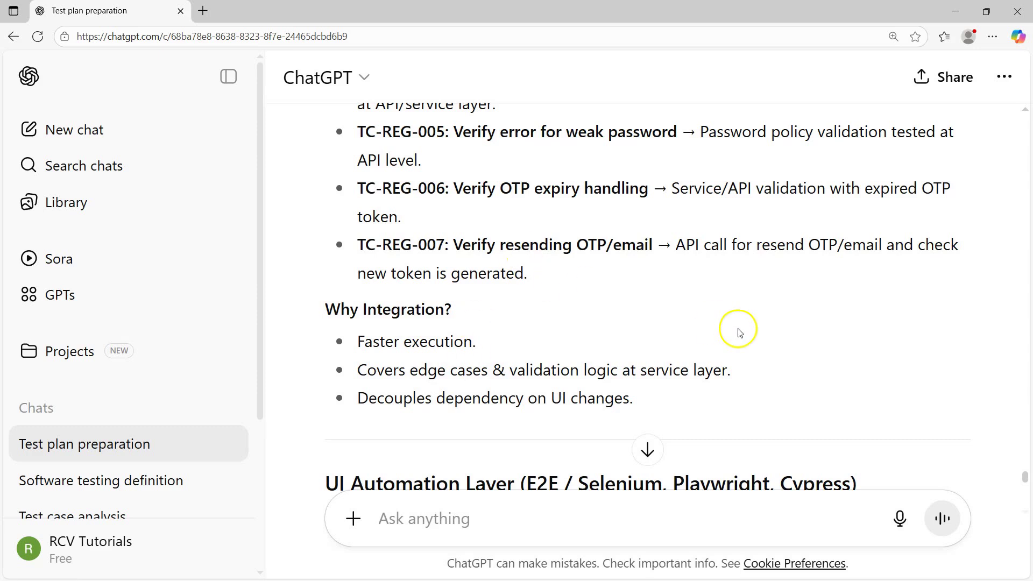
scroll(739, 332, "down", 4)
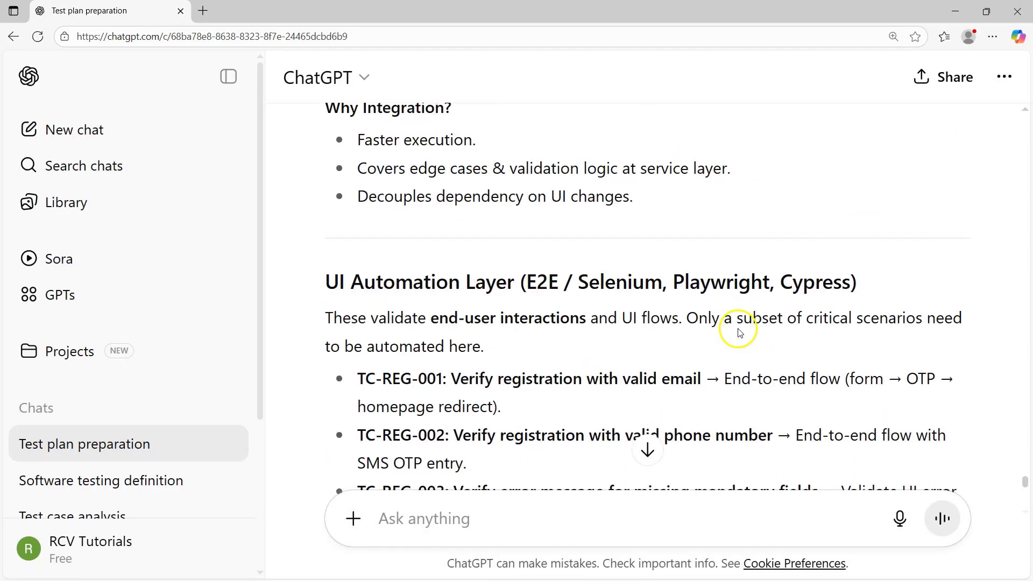